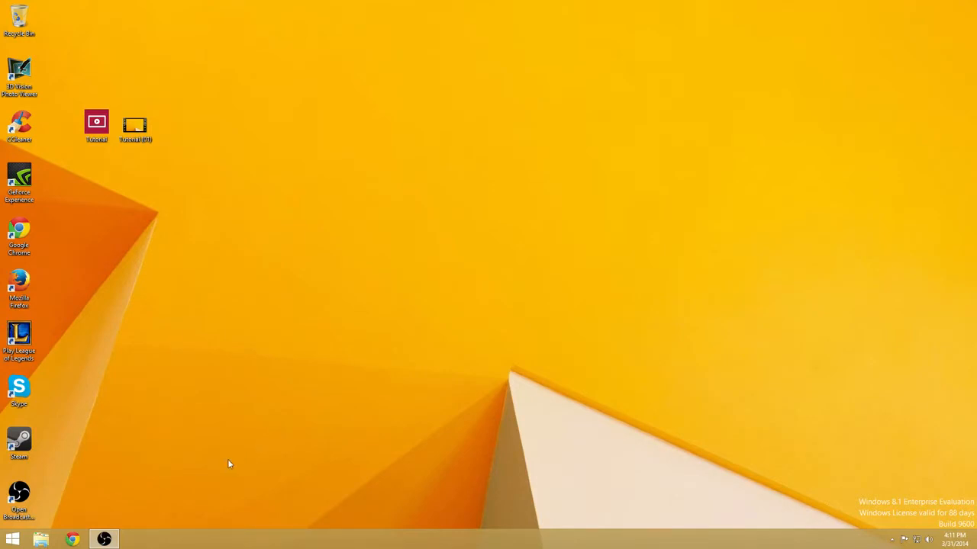
Open the user's temporary files folder with %temp%, check its contents, and close the folder window.
left_click(12, 540)
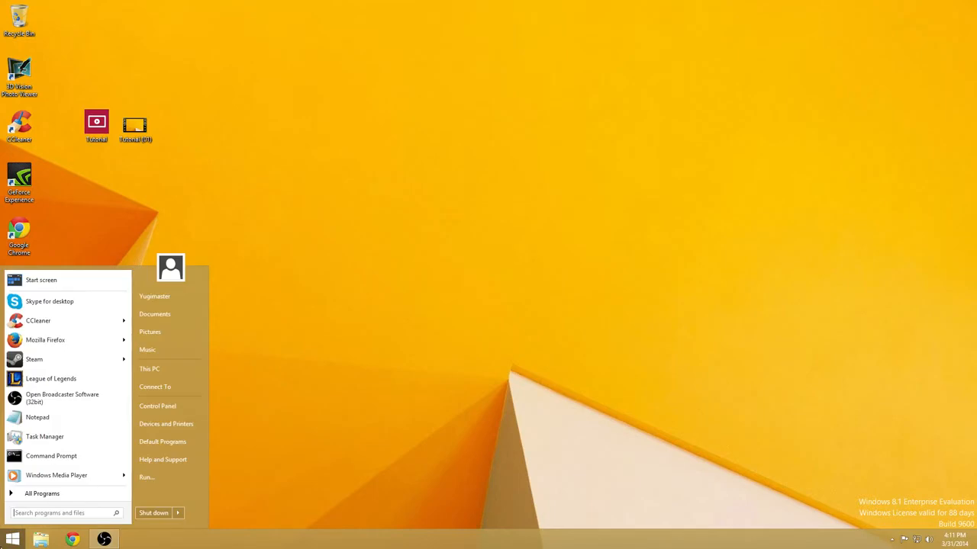
type("%")
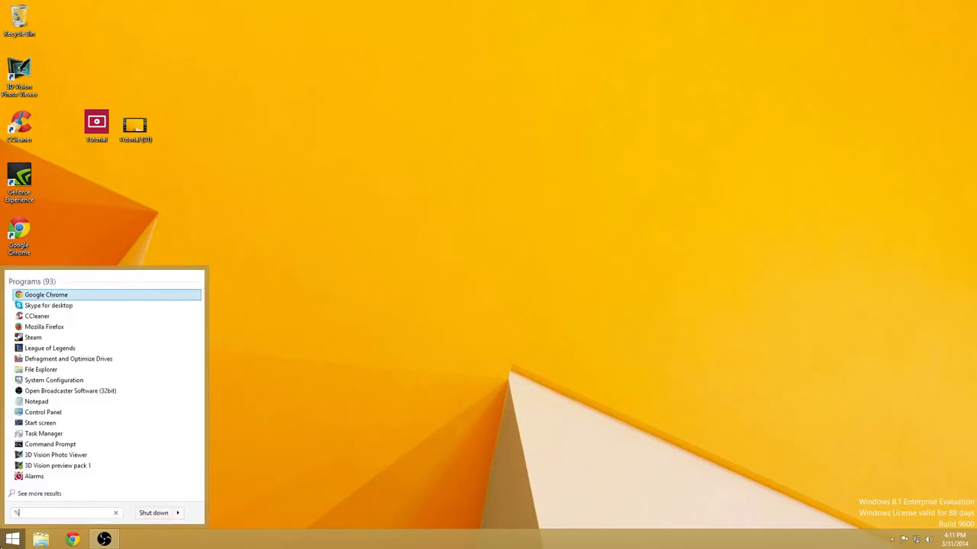
type("temp%")
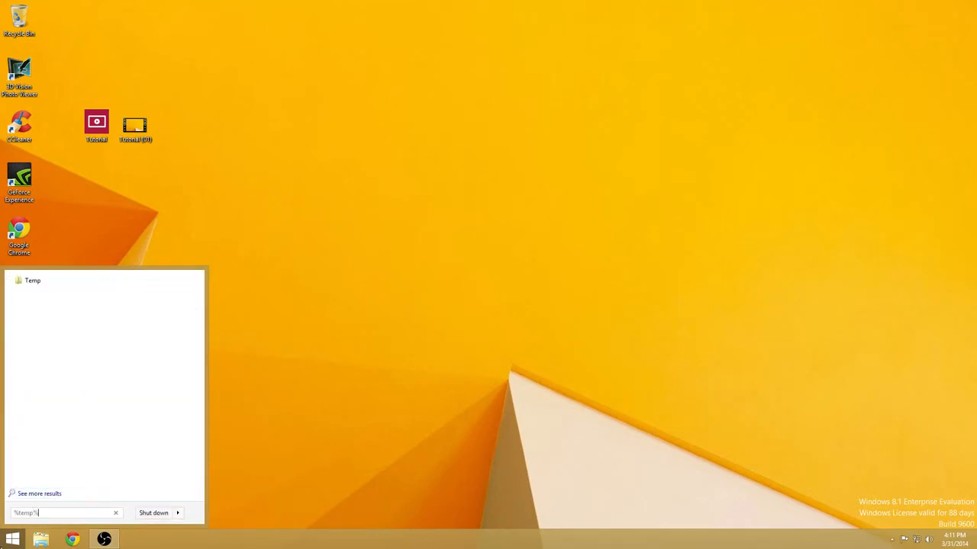
key("Return")
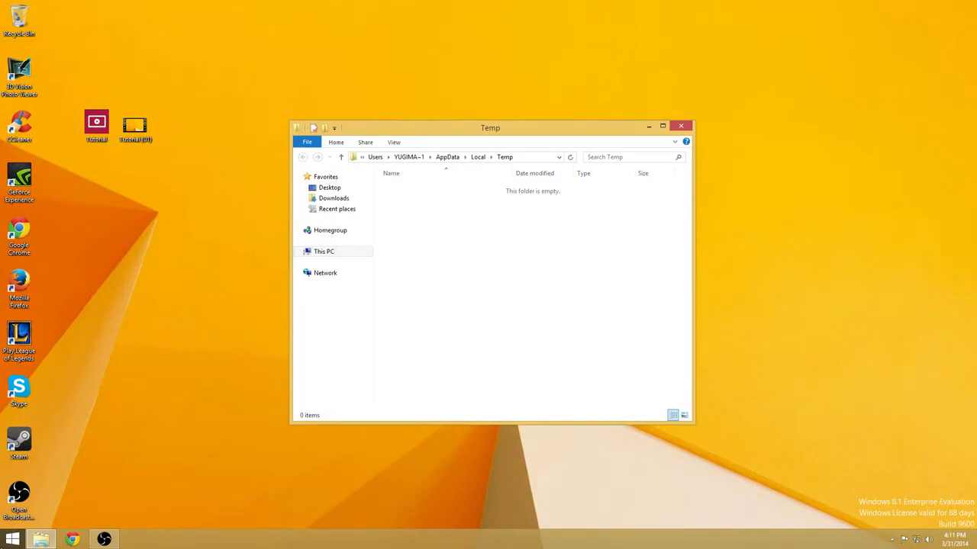
key("super")
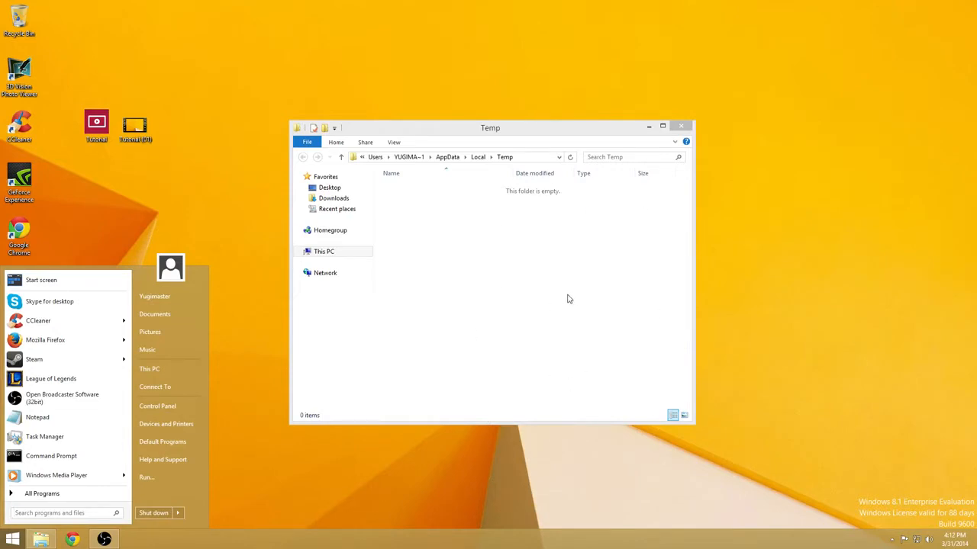
left_click(687, 129)
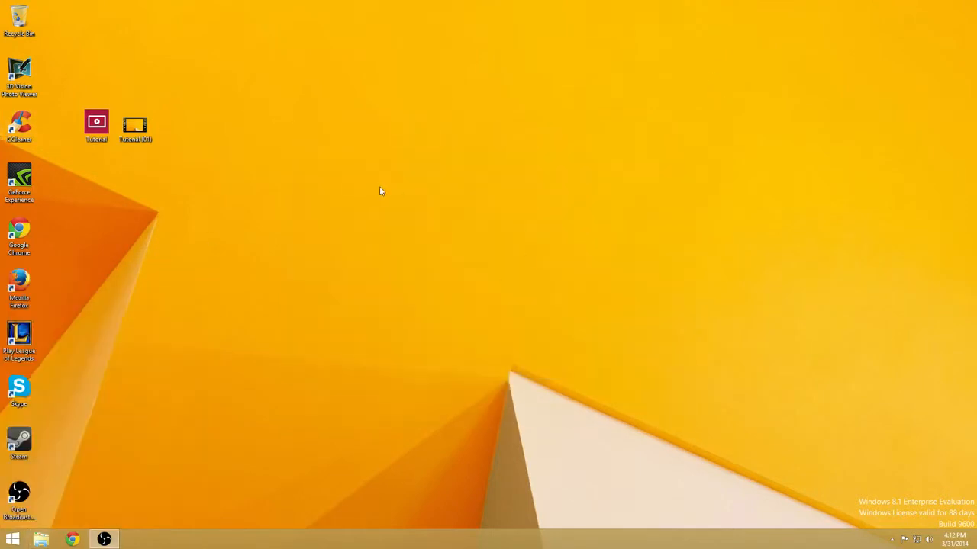
Launch CCleaner and analyze the computer for removable files using the already selected cleaning items.
double_click(13, 134)
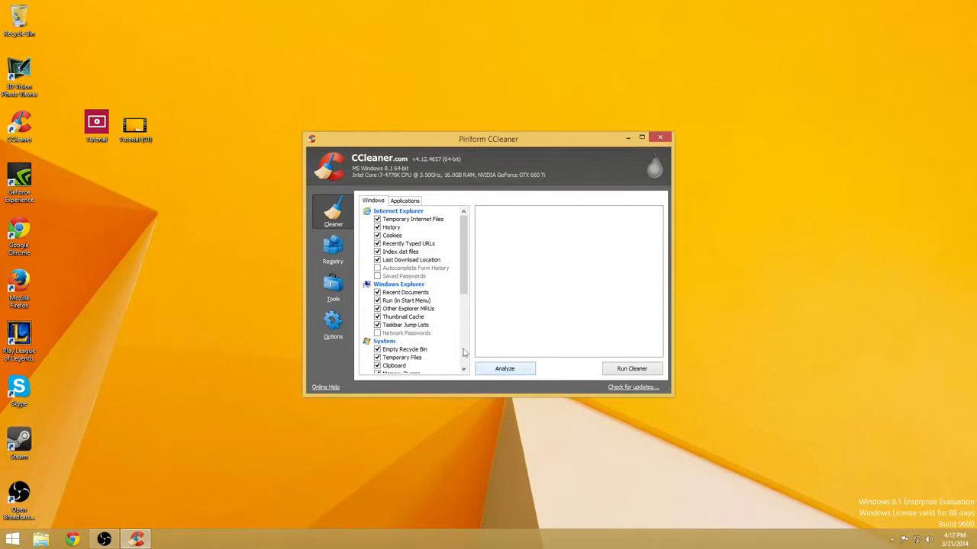
scroll(408, 321, "down", 3)
scroll(409, 320, "up", 3)
left_click(504, 369)
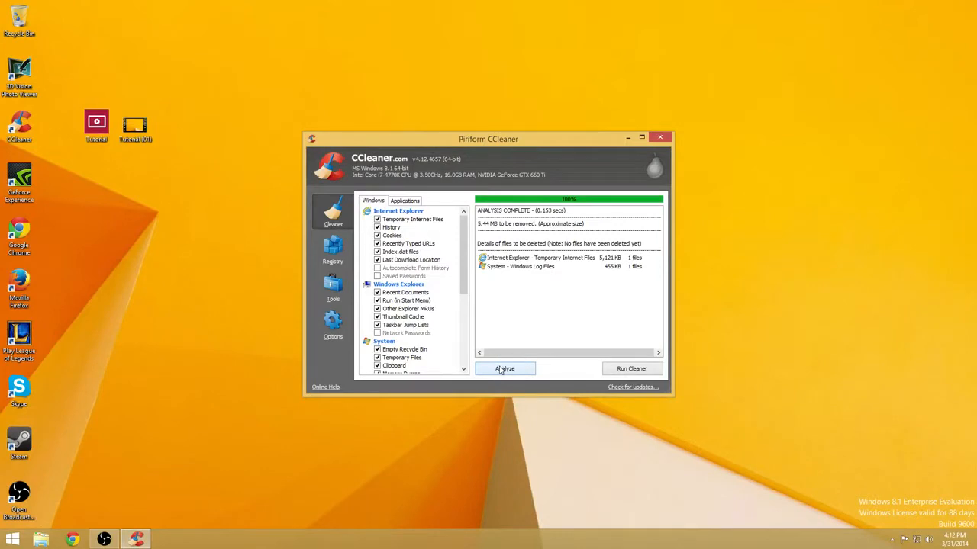
Review which Windows and application items are selected for cleaning, including the System, Firefox and Google Chrome entries.
left_click(398, 203)
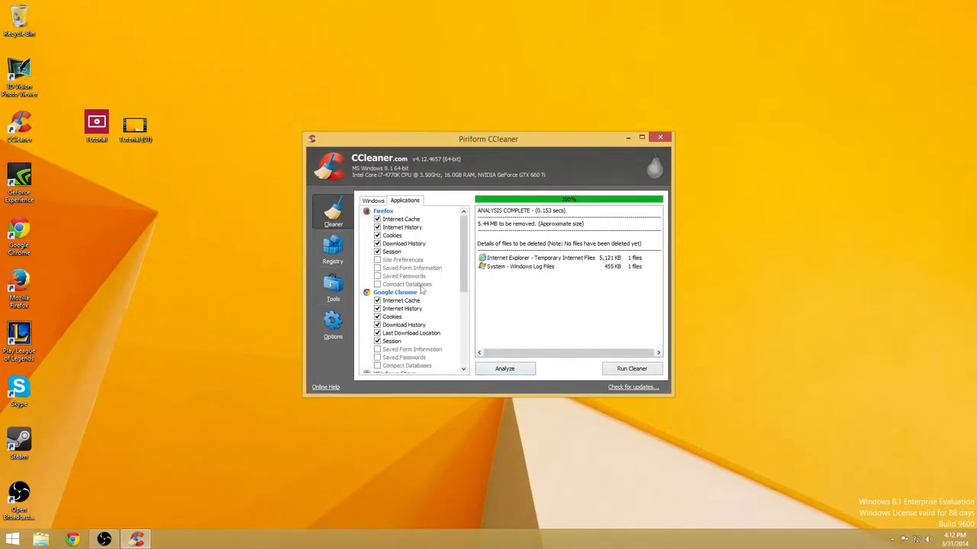
scroll(423, 291, "down", 3)
scroll(427, 300, "up", 3)
left_click(375, 202)
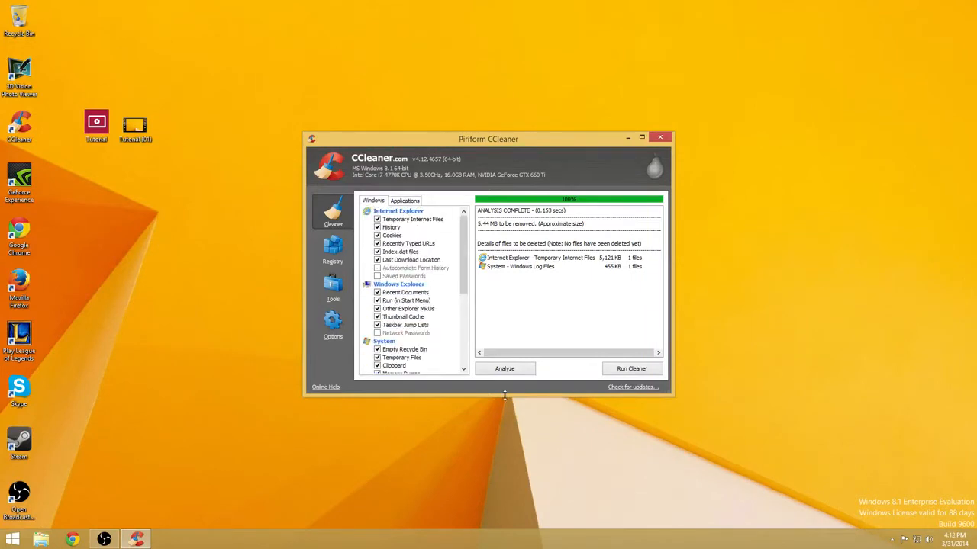
scroll(375, 314, "down", 3)
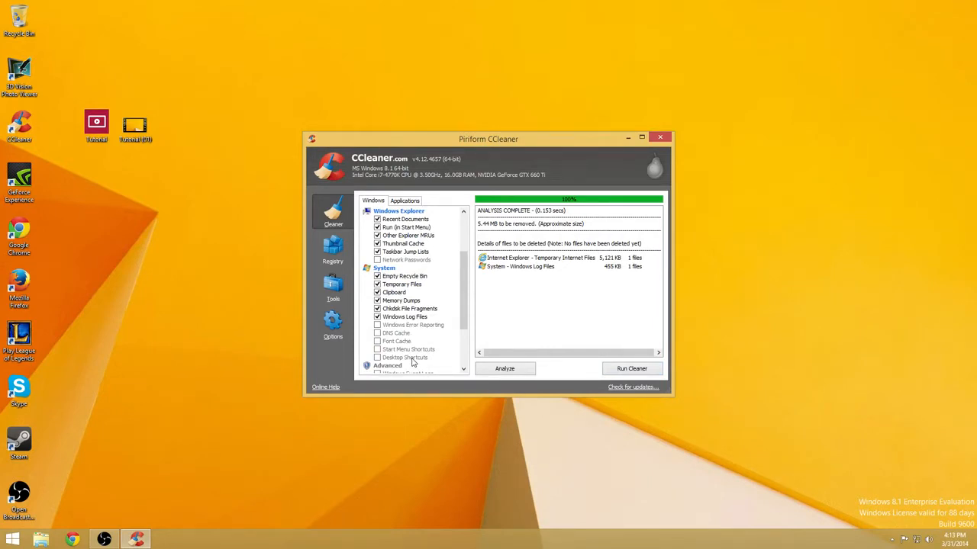
scroll(412, 363, "up", 3)
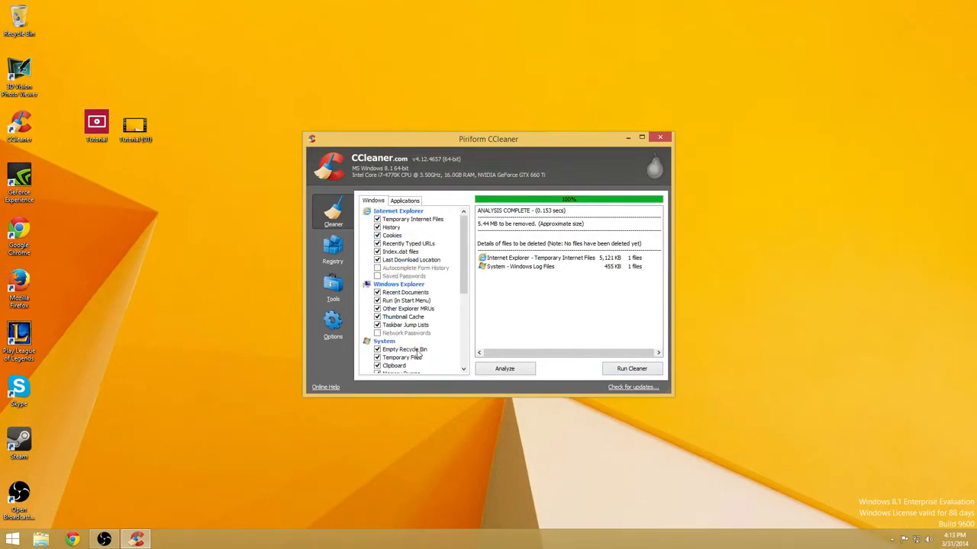
left_click(409, 202)
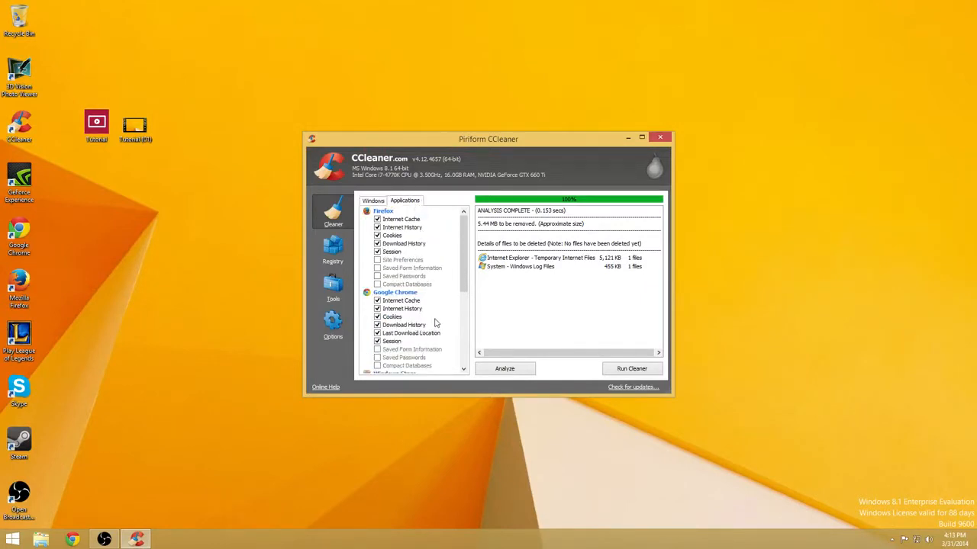
Run the cleaner on the selected items, confirm the file deletion, and analyze the computer again.
left_click(630, 370)
left_click(566, 252)
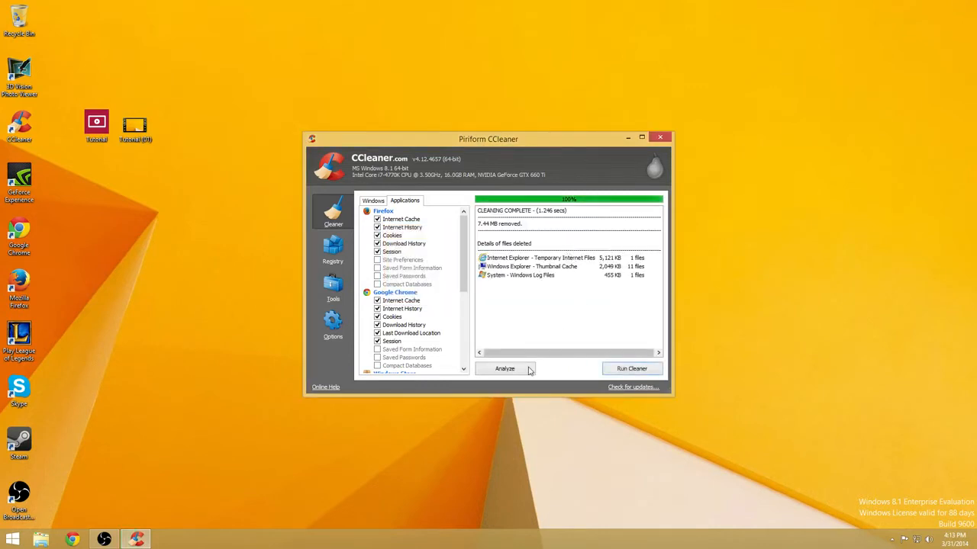
left_click(531, 368)
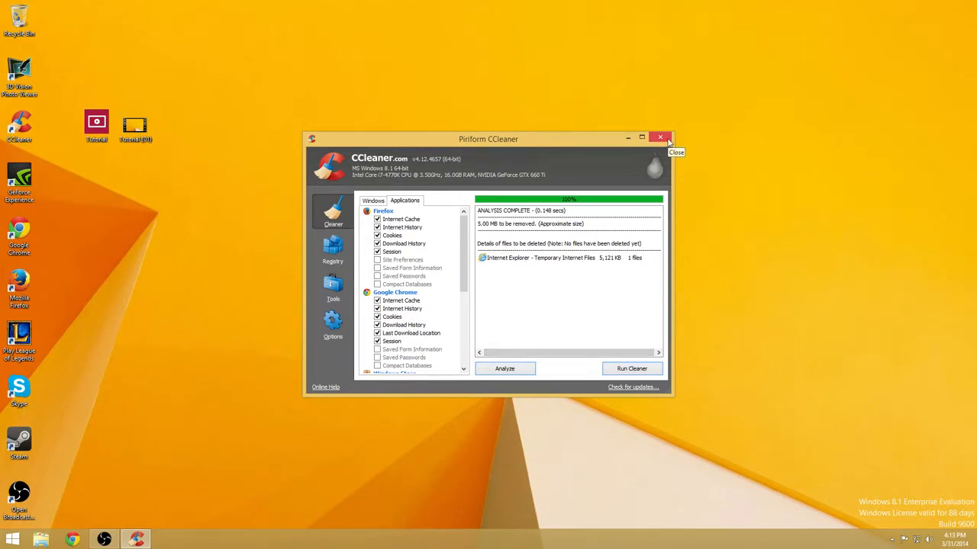
Look through the Registry cleaner and the Uninstall, Startup, File Finder, System Restore and Drive Wiper tools.
left_click(343, 256)
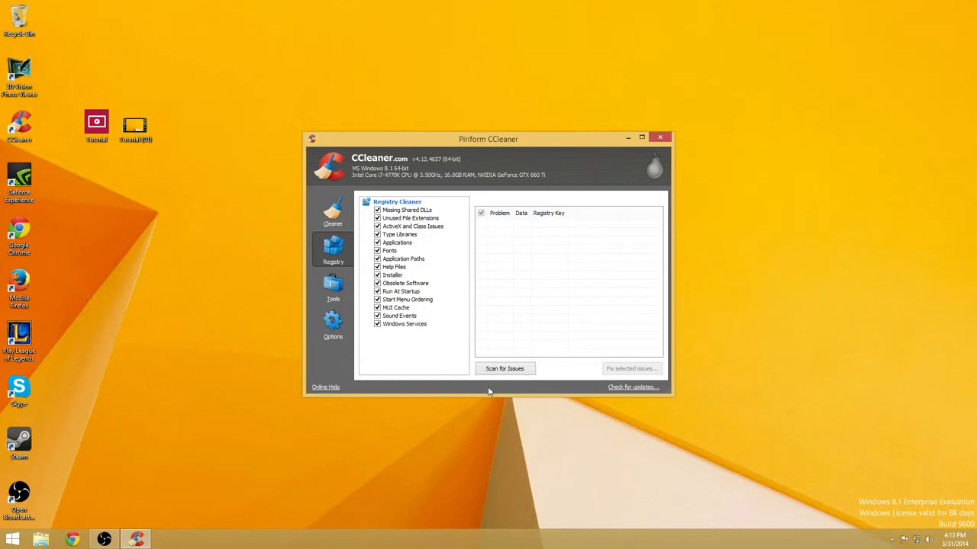
left_click(337, 297)
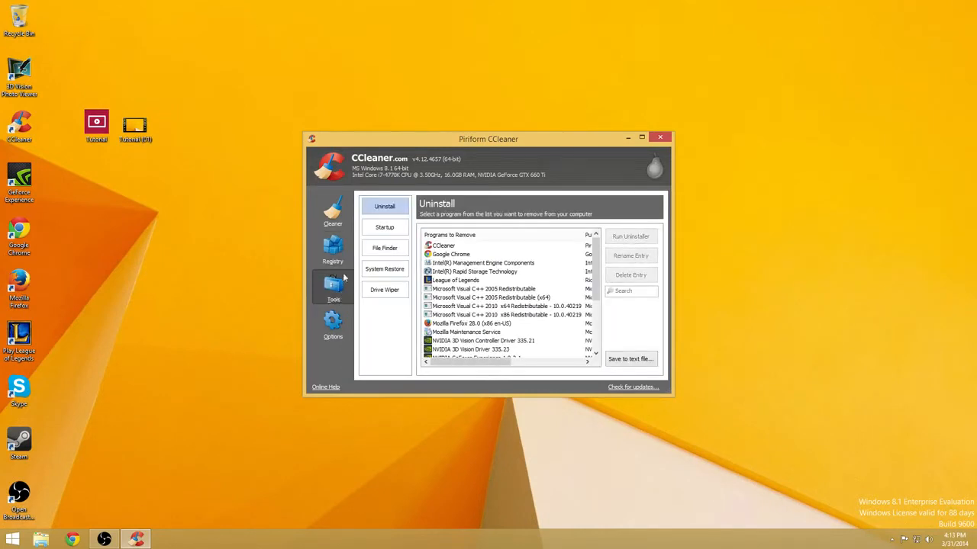
left_click(398, 227)
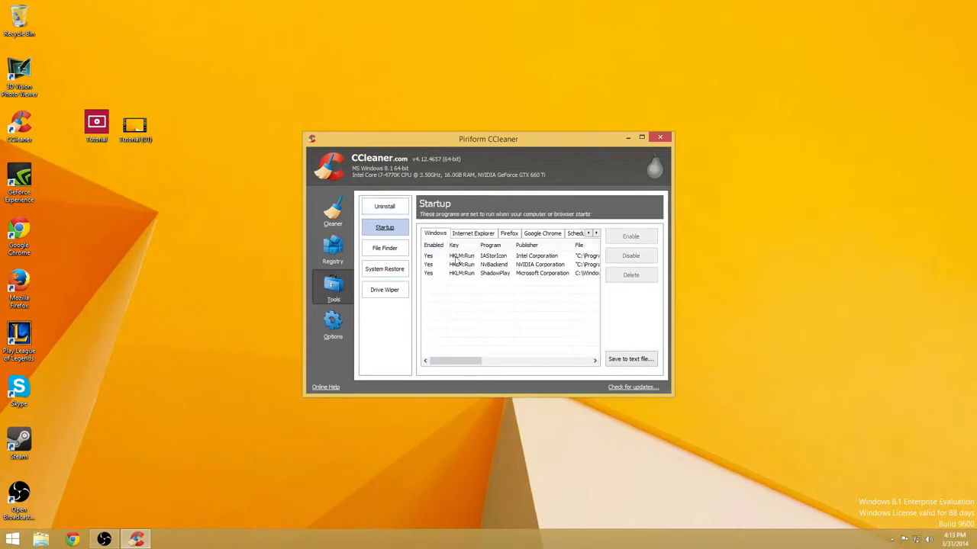
left_click(383, 249)
left_click(383, 273)
left_click(384, 290)
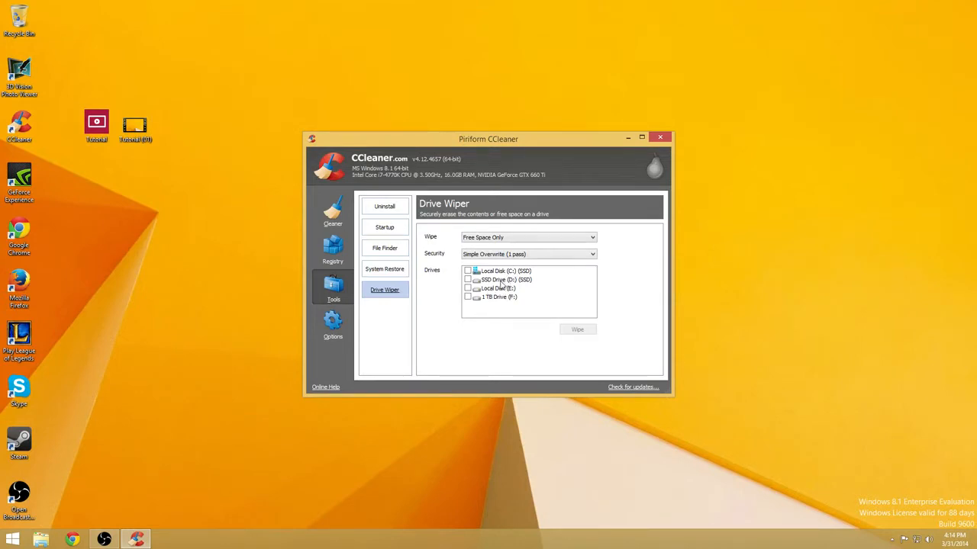
Browse CCleaner's Settings, Cookies, Include, Exclude and Advanced option pages.
left_click(341, 336)
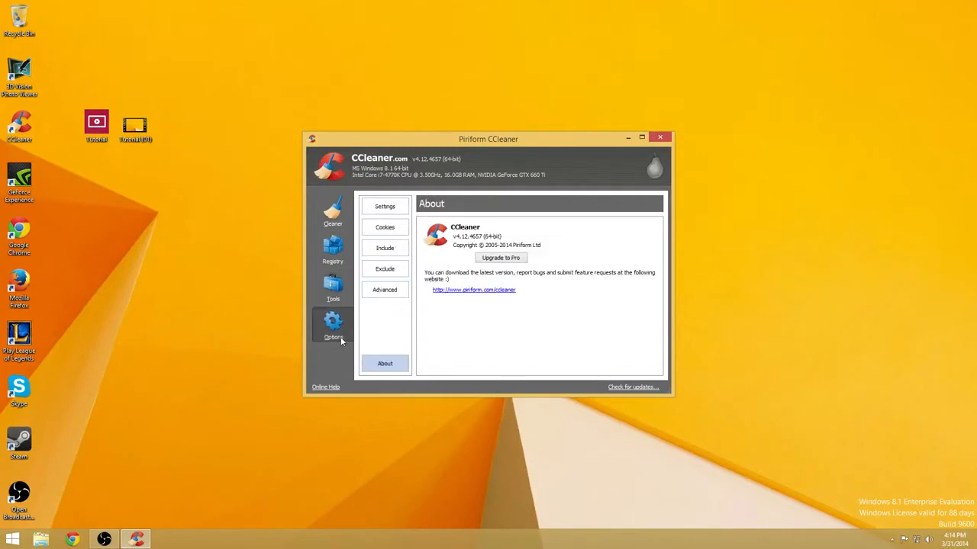
left_click(386, 207)
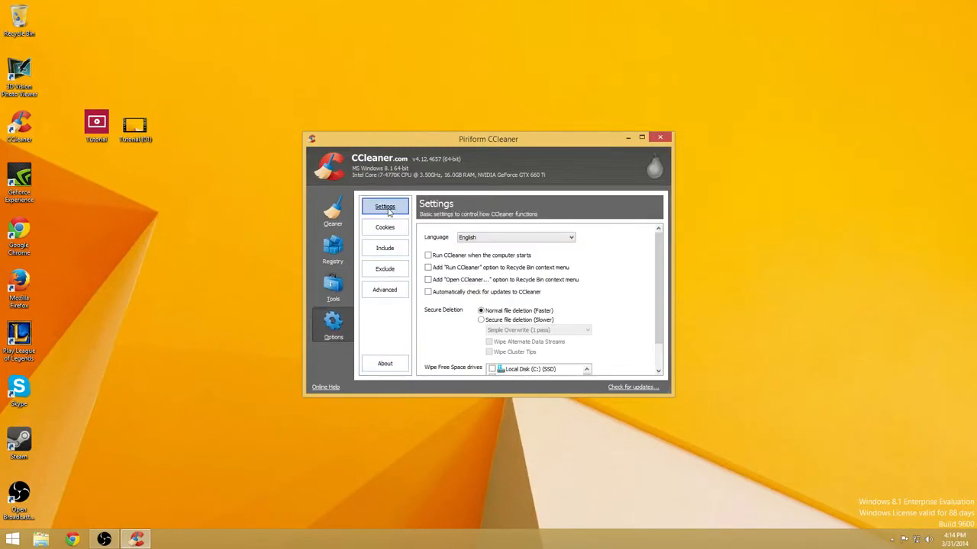
left_click(393, 235)
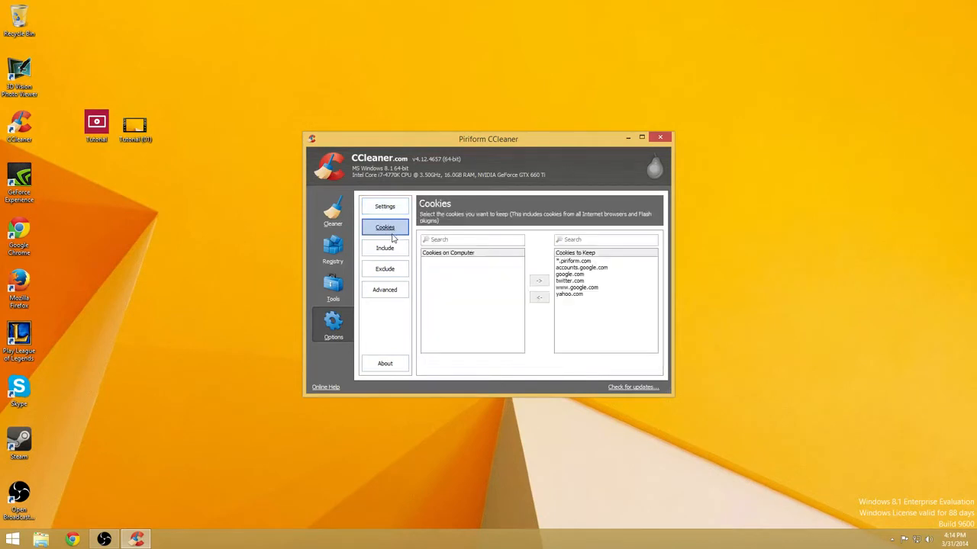
left_click(392, 249)
left_click(398, 272)
left_click(393, 290)
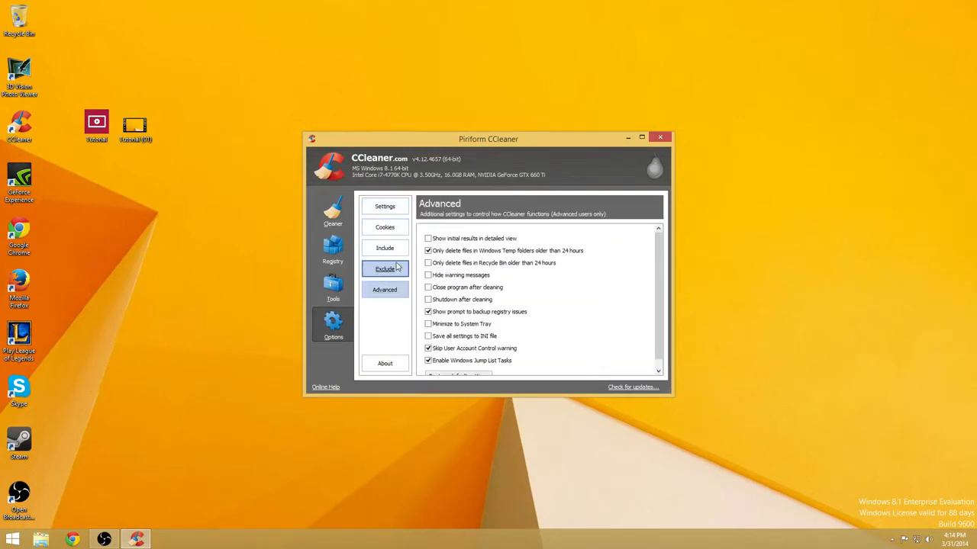
Examine how files and folders are added to the Include and Exclude lists, cancelling each dialog without adding an entry.
left_click(395, 269)
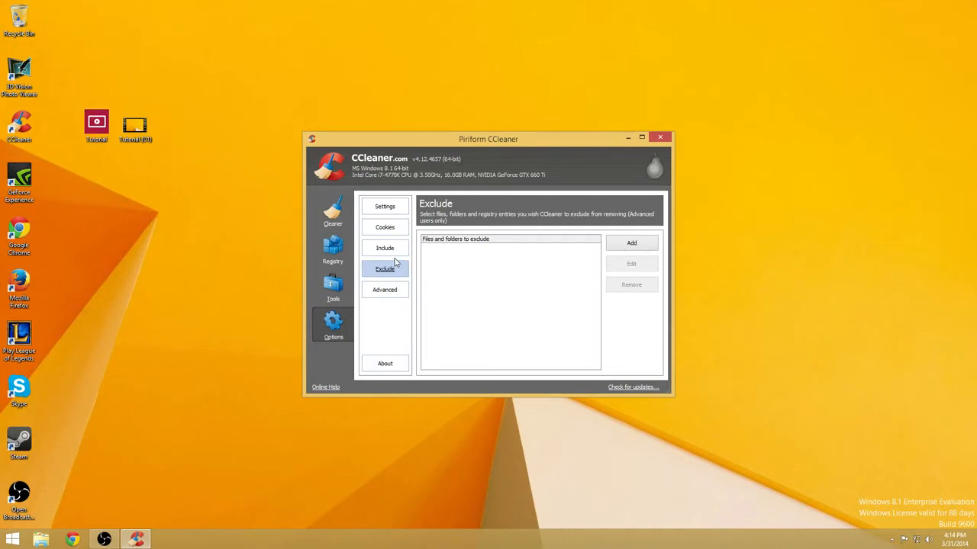
left_click(390, 250)
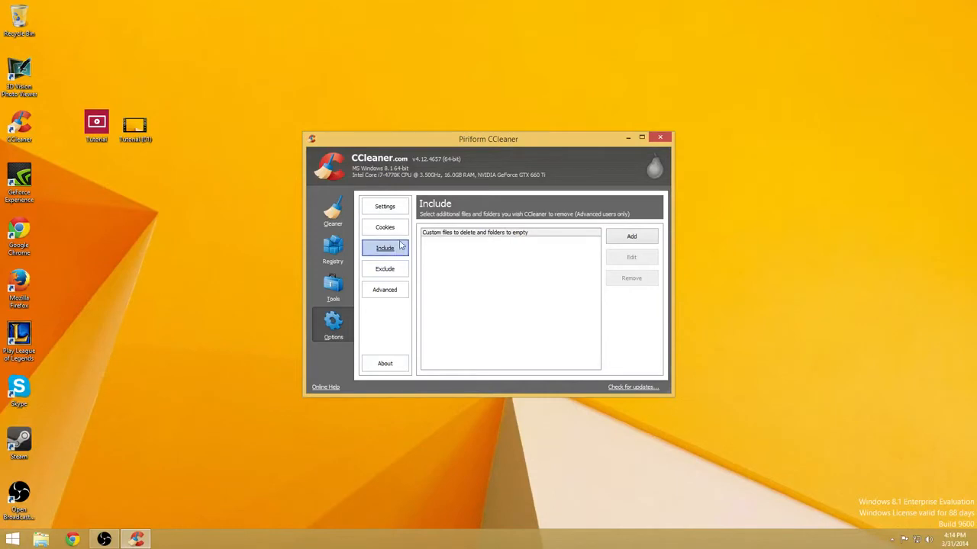
left_click(631, 237)
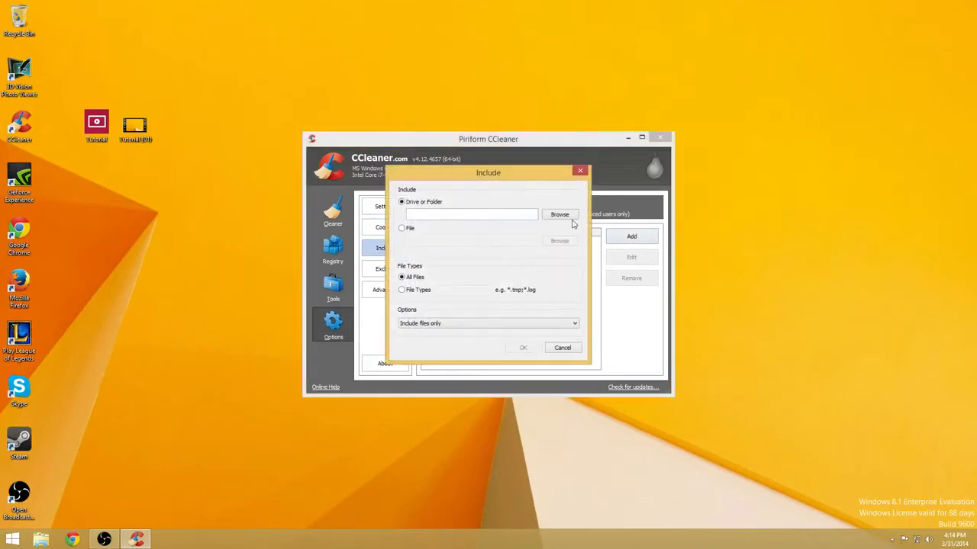
left_click(580, 171)
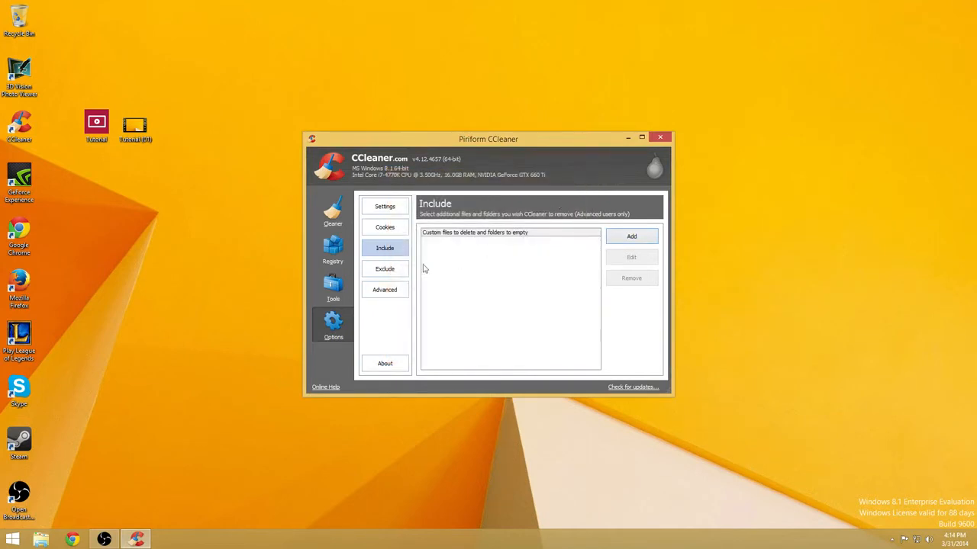
left_click(391, 268)
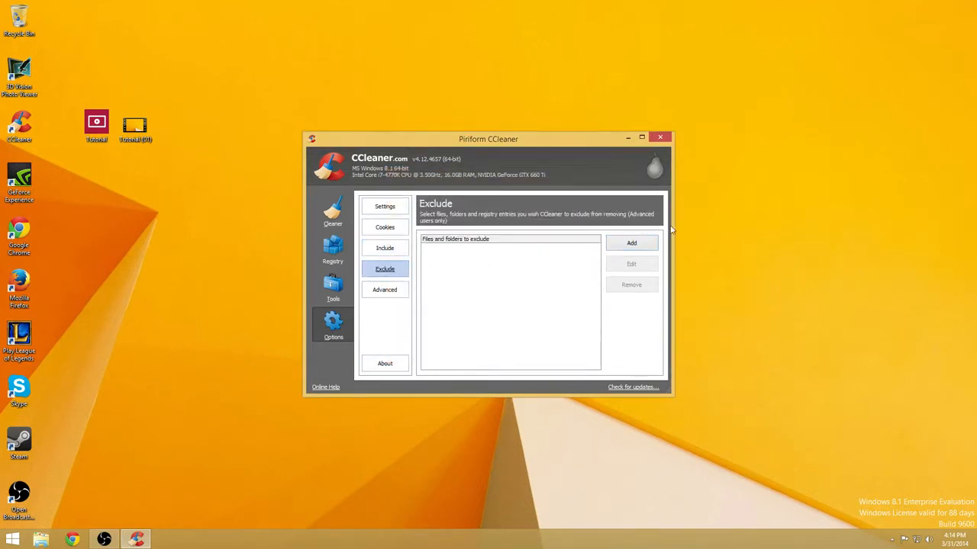
left_click(648, 245)
left_click(581, 178)
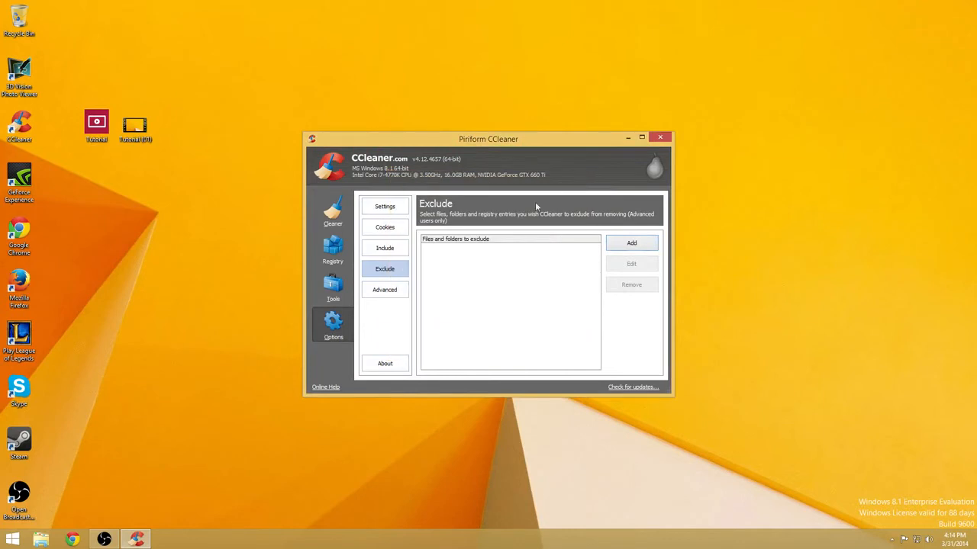
Review the cookies to keep, the basic and advanced settings and the program information, and close CCleaner.
left_click(377, 226)
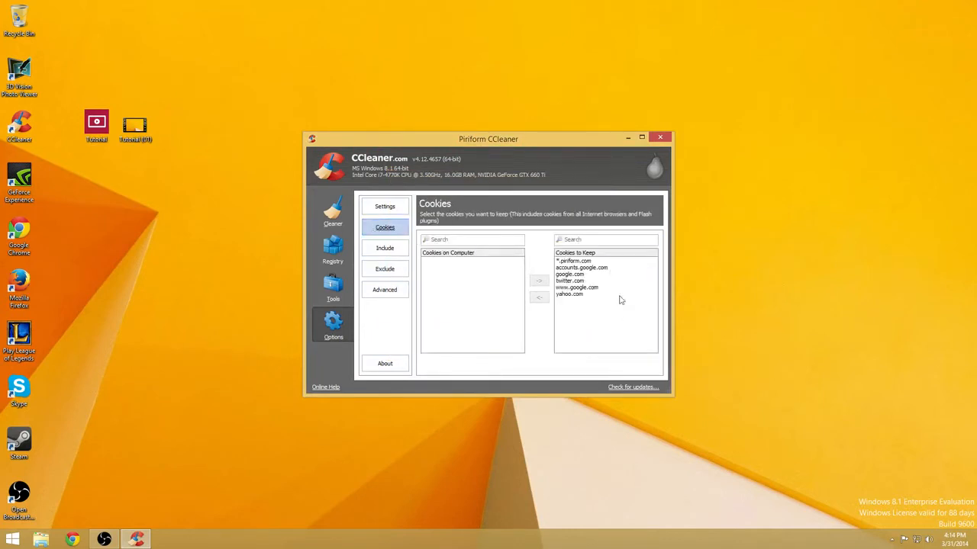
left_click(404, 210)
scroll(561, 294, "down", 2)
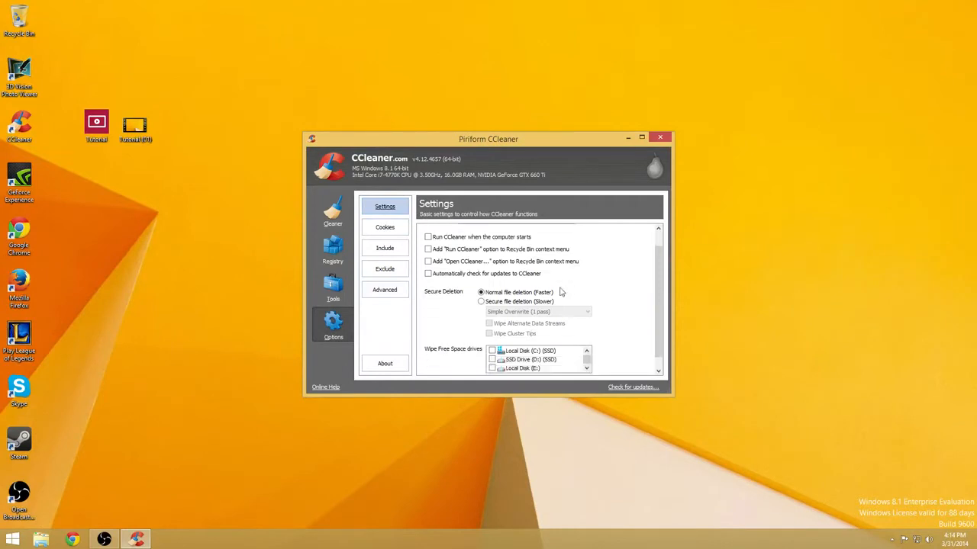
scroll(572, 306, "up", 2)
left_click(385, 290)
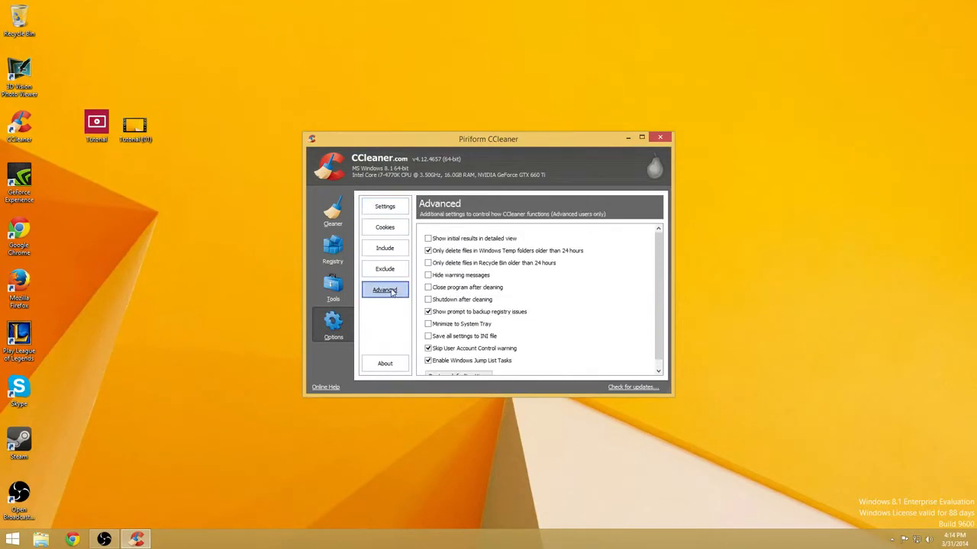
scroll(491, 282, "down", 1)
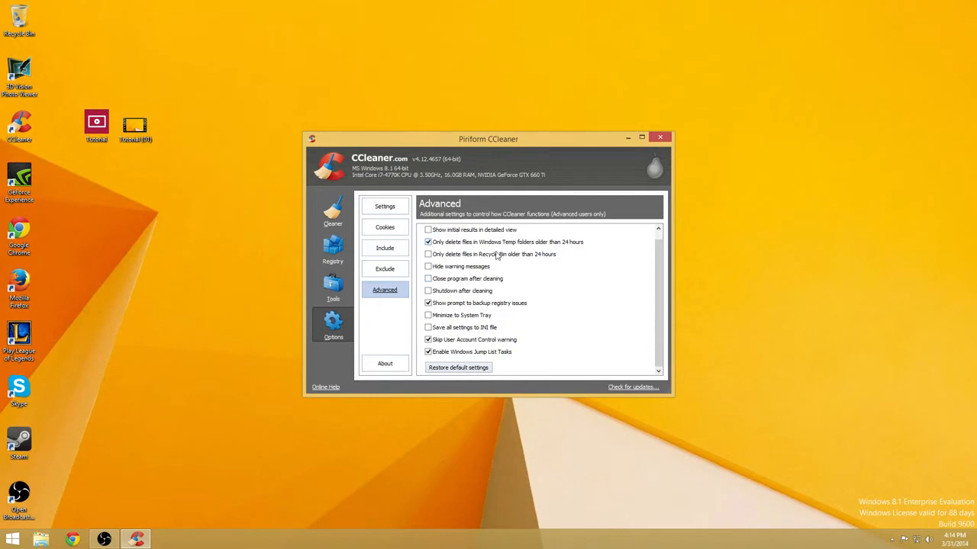
left_click(386, 364)
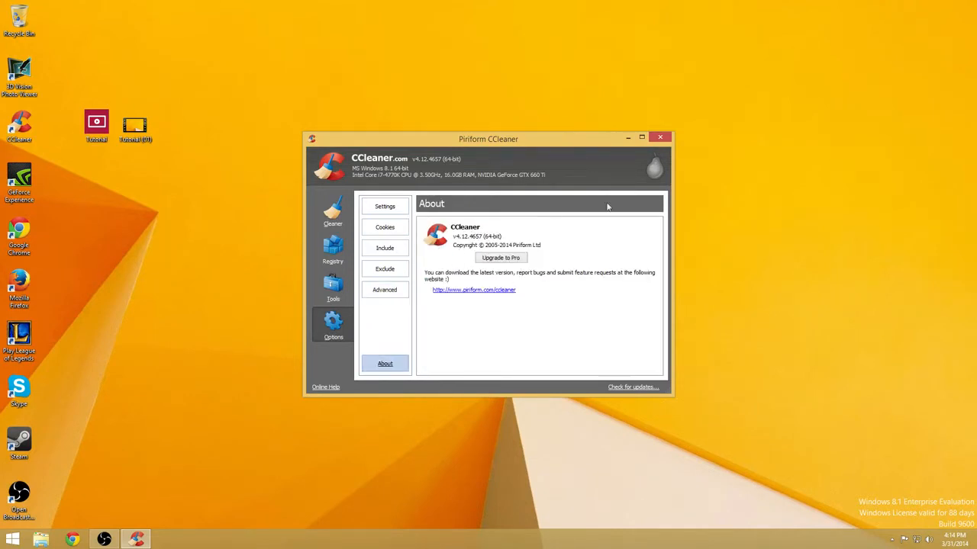
left_click(668, 138)
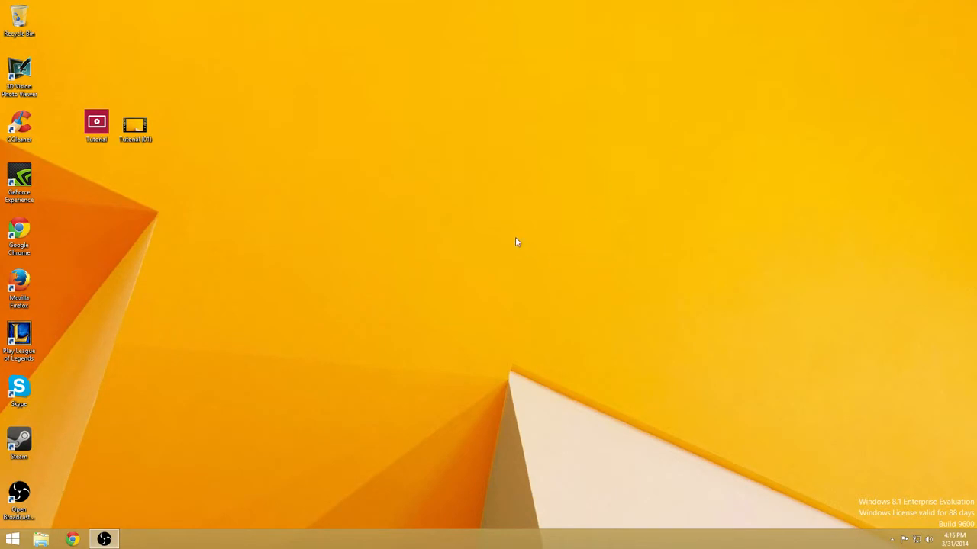
Find Defragment and Optimize Drives by searching for "defrag", and analyze and optimize hard disk E:.
left_click(12, 539)
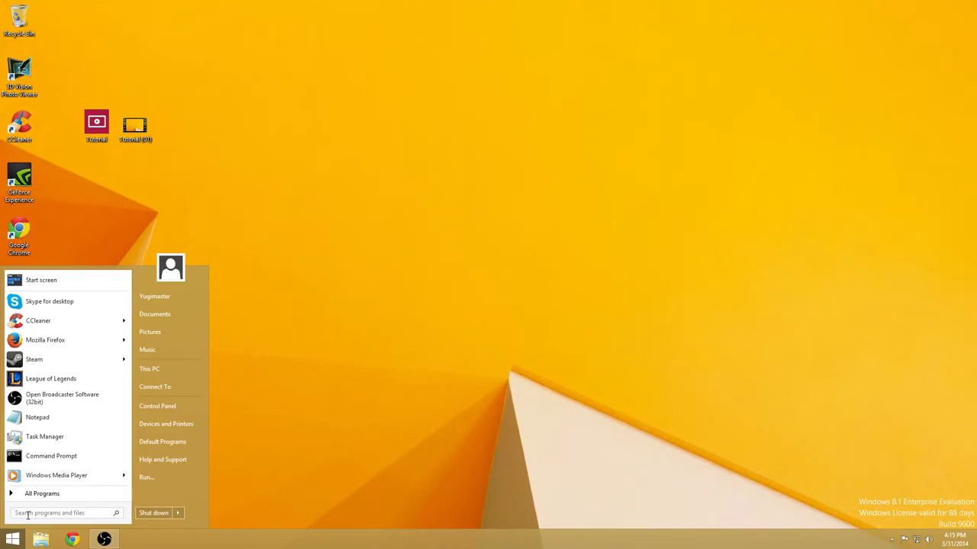
type("defrag")
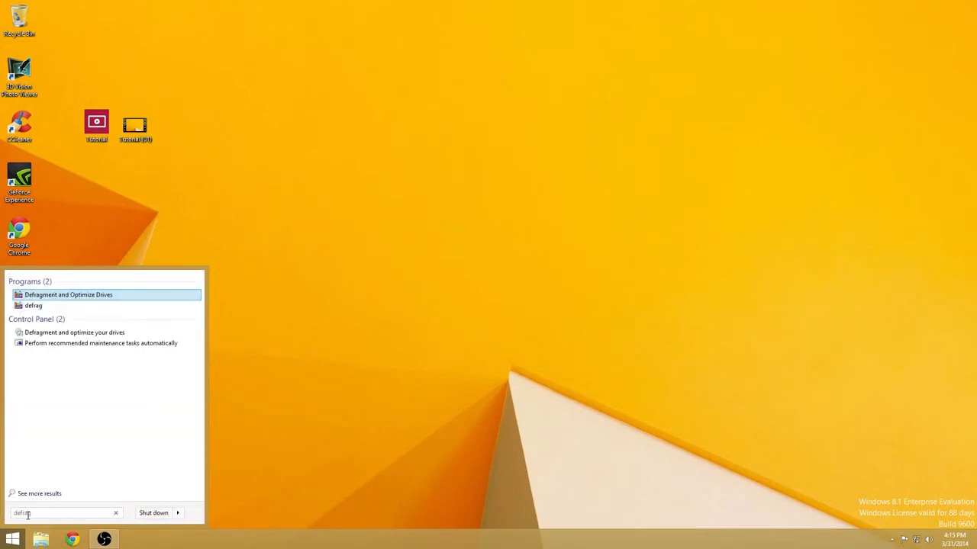
left_click(77, 296)
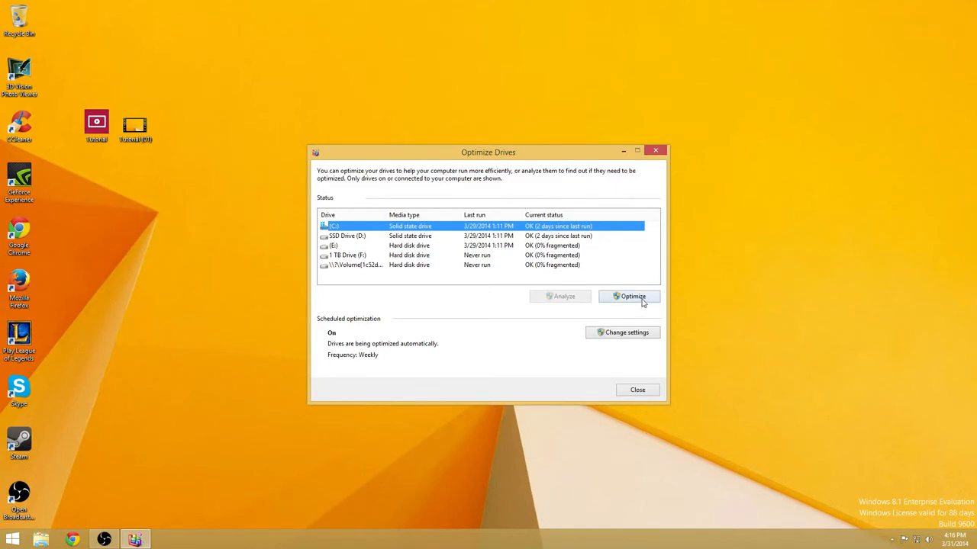
left_click(547, 238)
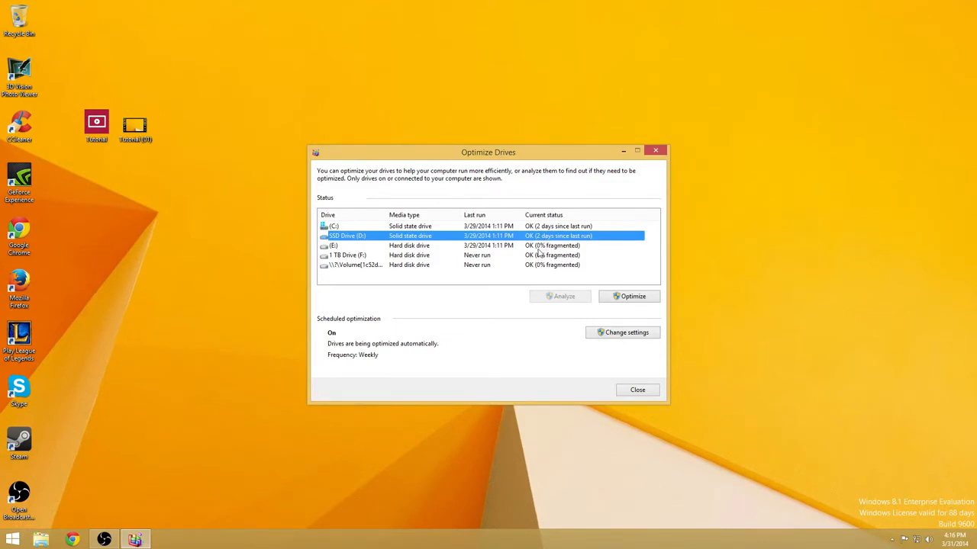
left_click(540, 247)
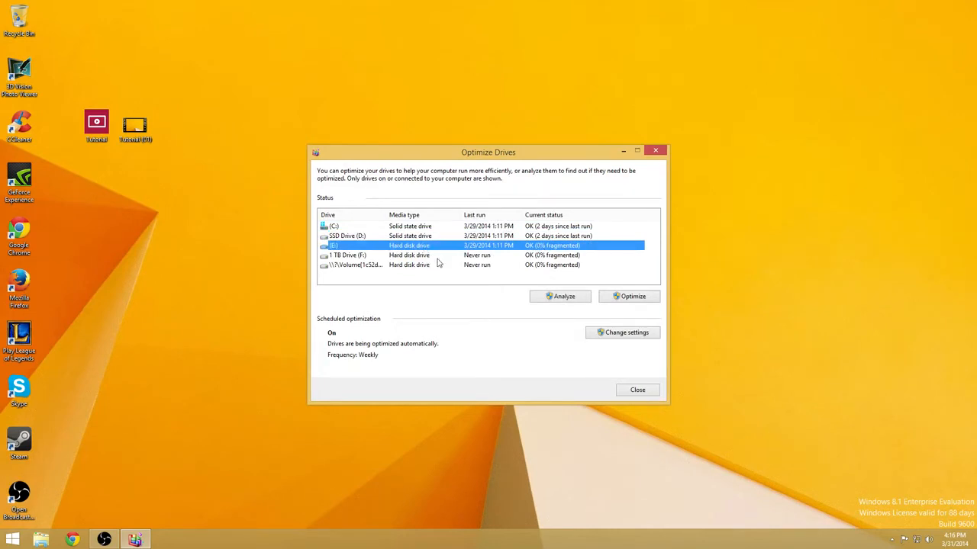
left_click(562, 299)
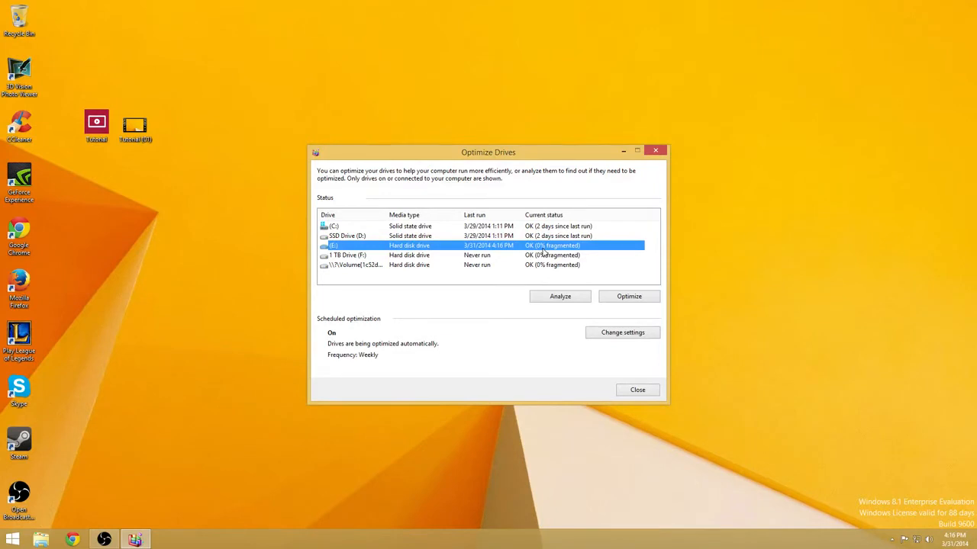
left_click(634, 299)
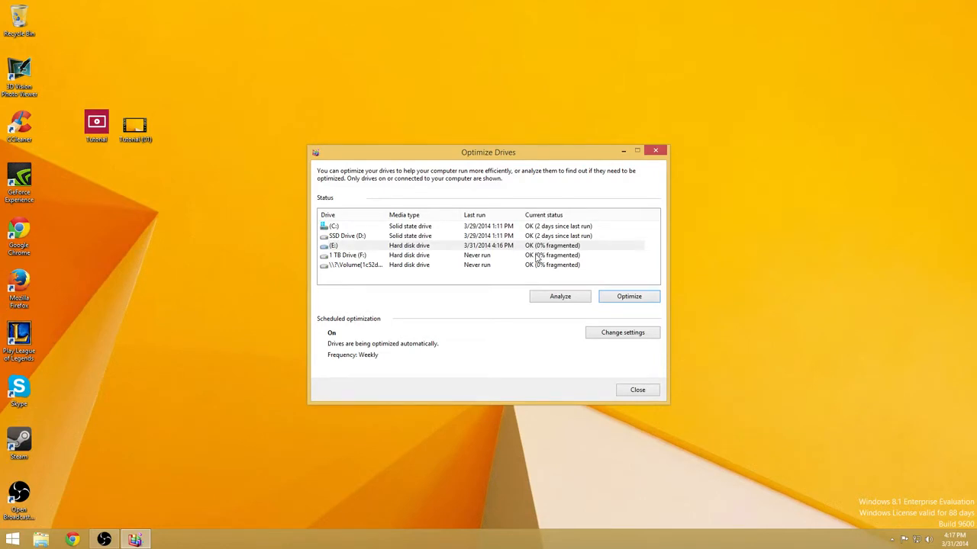
Analyze the 1 TB Drive (F:), review the other drives in the list and close Optimize Drives.
left_click(538, 256)
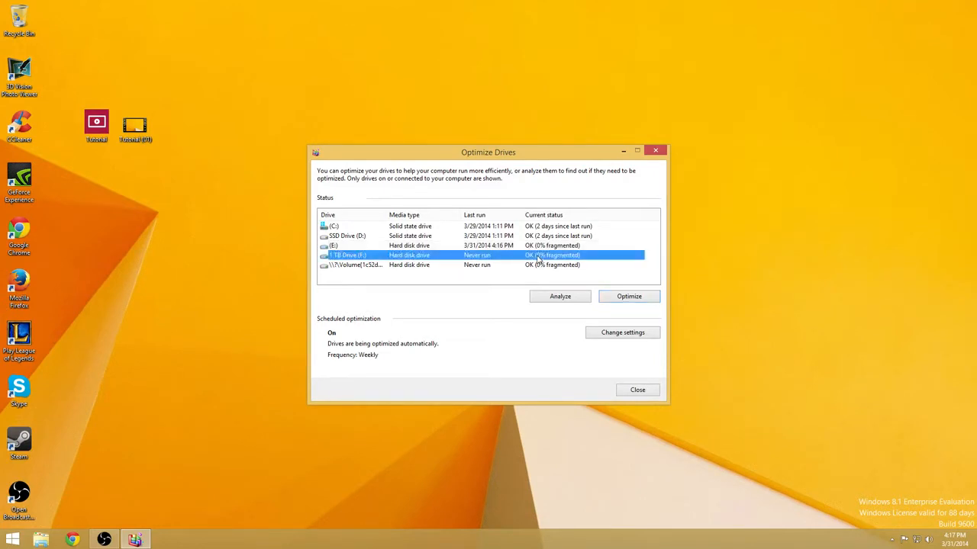
left_click(562, 298)
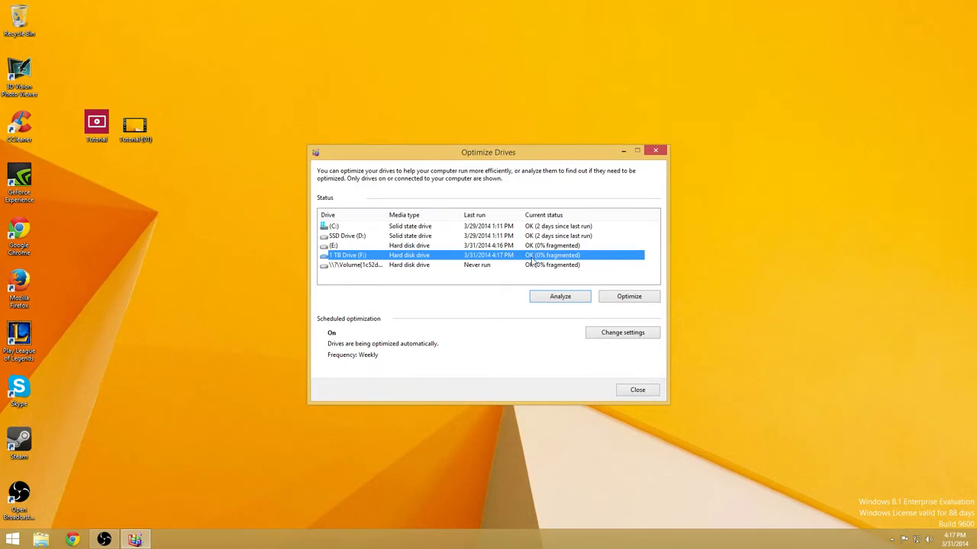
left_click(533, 245)
left_click(534, 235)
left_click(534, 227)
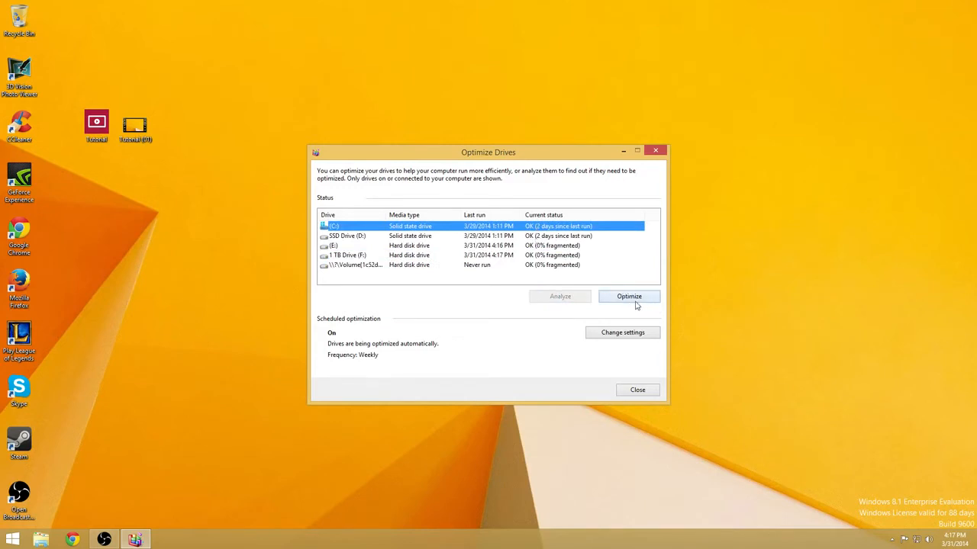
left_click(654, 152)
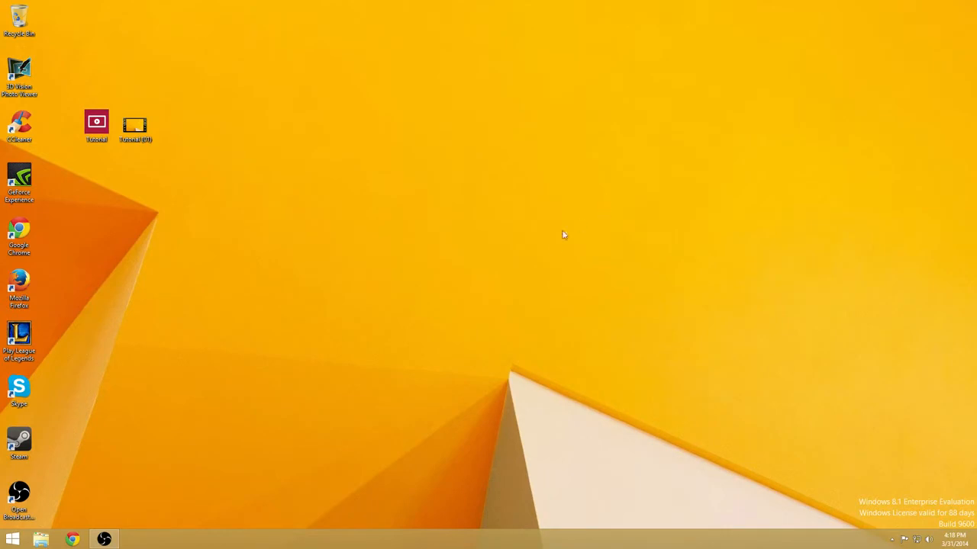
left_click(12, 539)
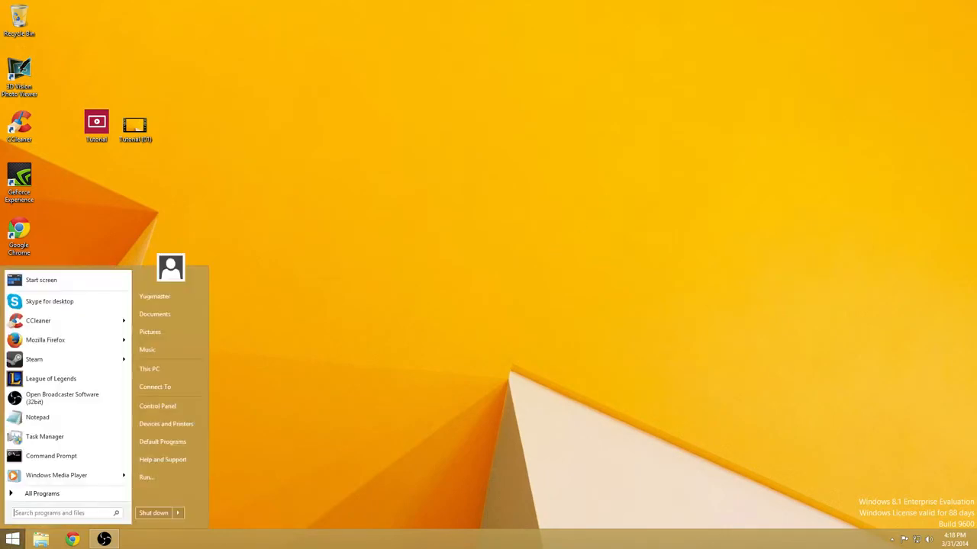
left_click(46, 495)
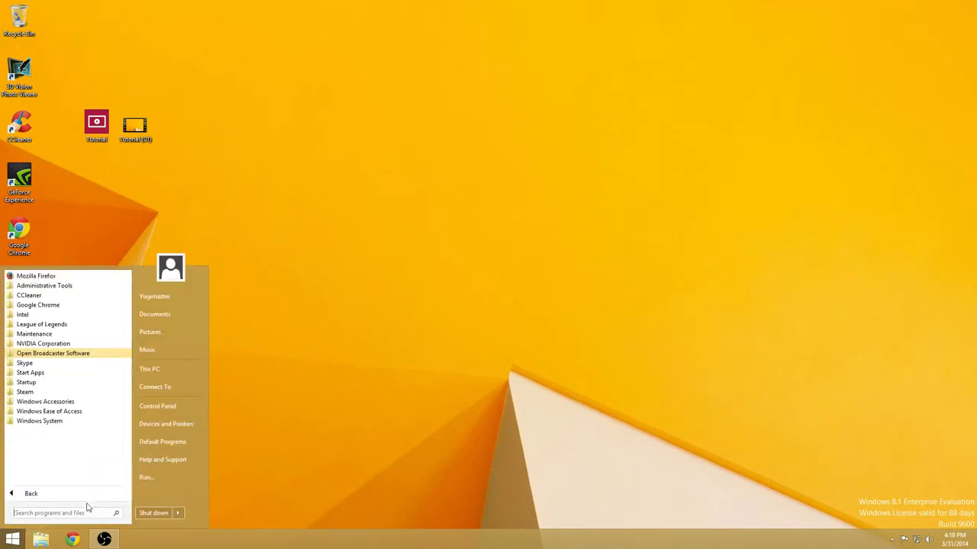
left_click(236, 433)
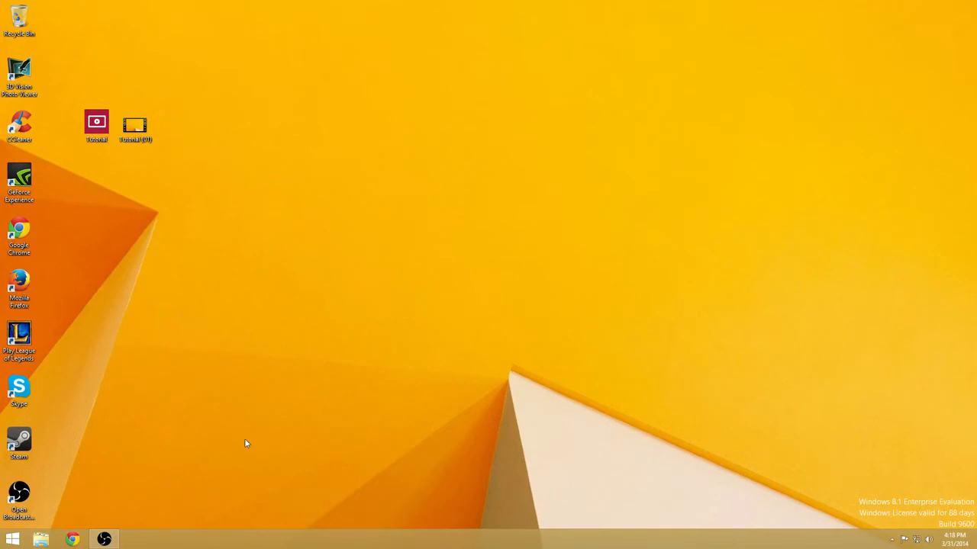
Run msconfig, view its Services and Startup settings, and review the startup programs in Task Manager before closing it.
key("super")
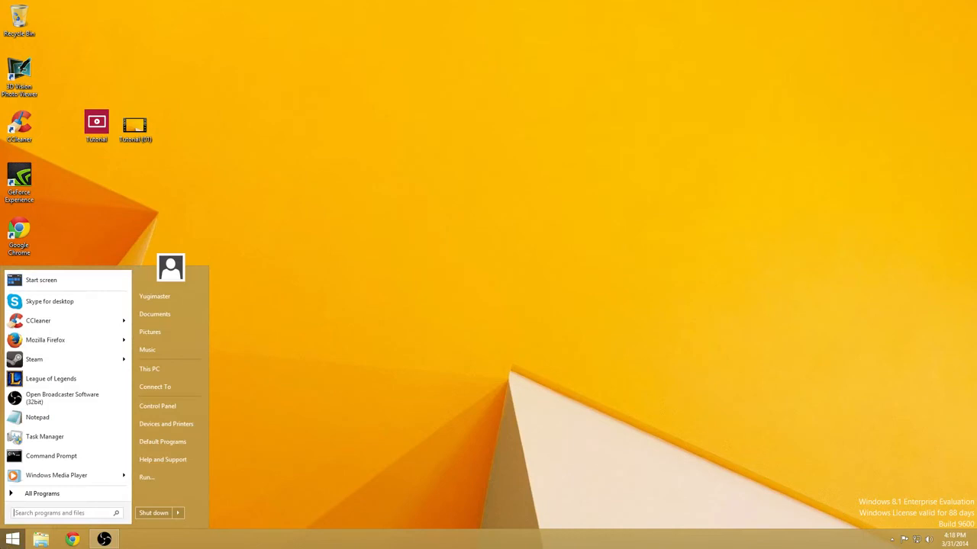
type("msconfig")
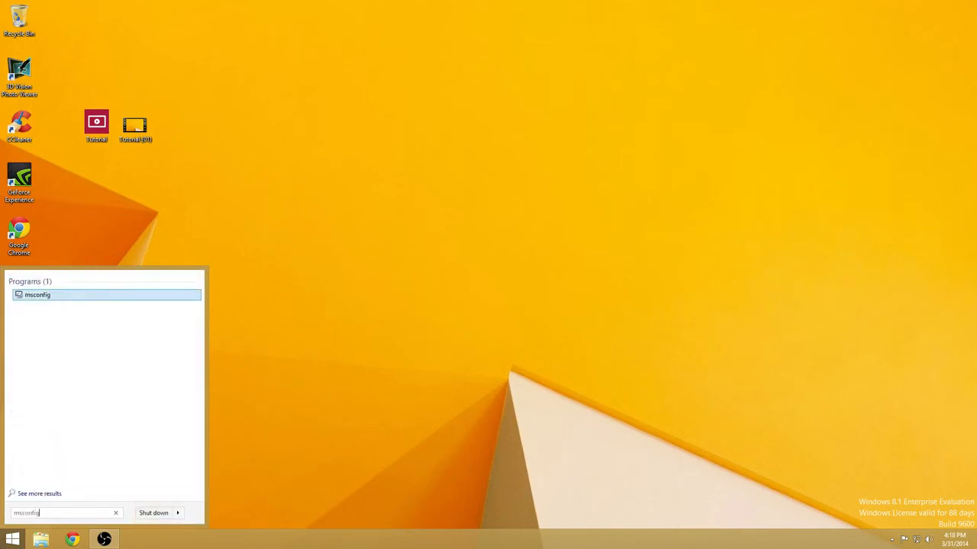
key("Return")
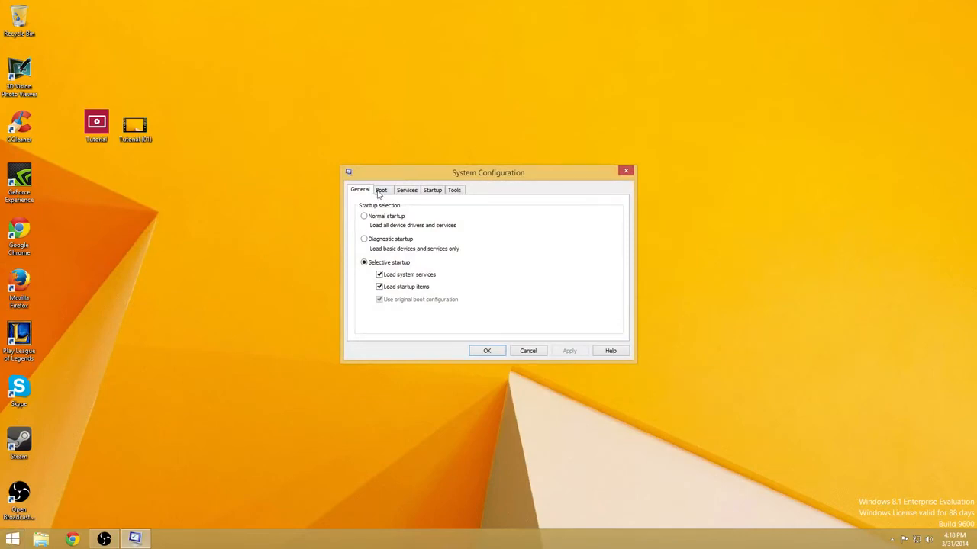
left_click(403, 192)
left_click(431, 191)
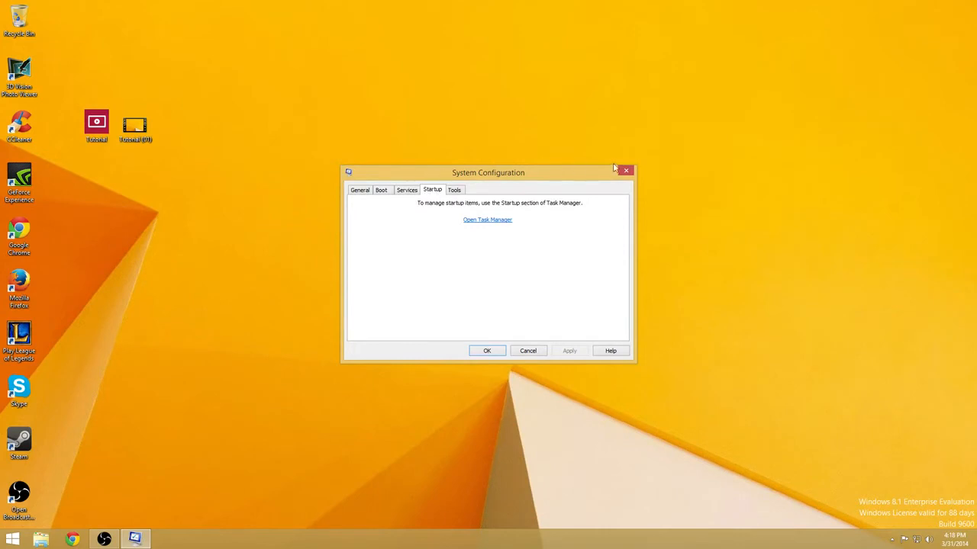
left_click(495, 223)
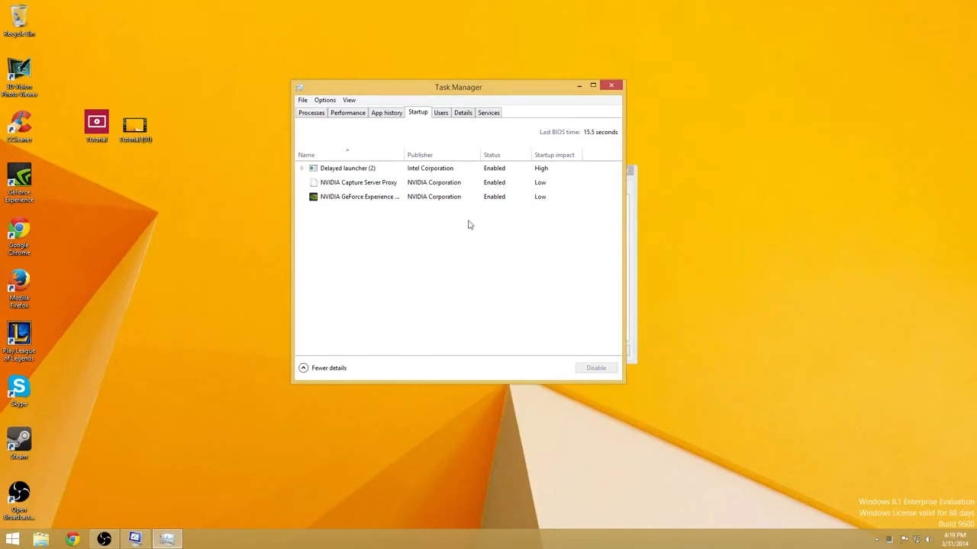
left_click(611, 85)
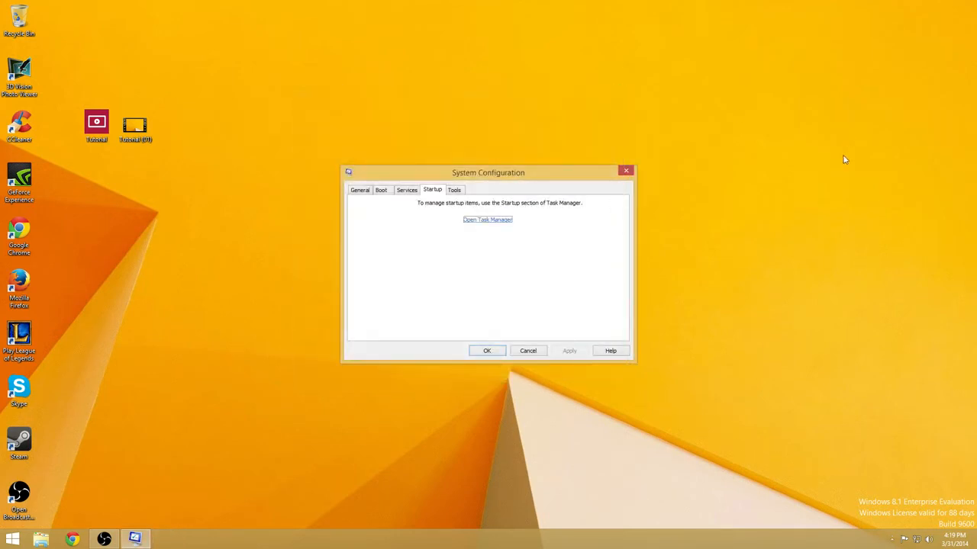
Open the system properties of This PC.
left_click(3, 541)
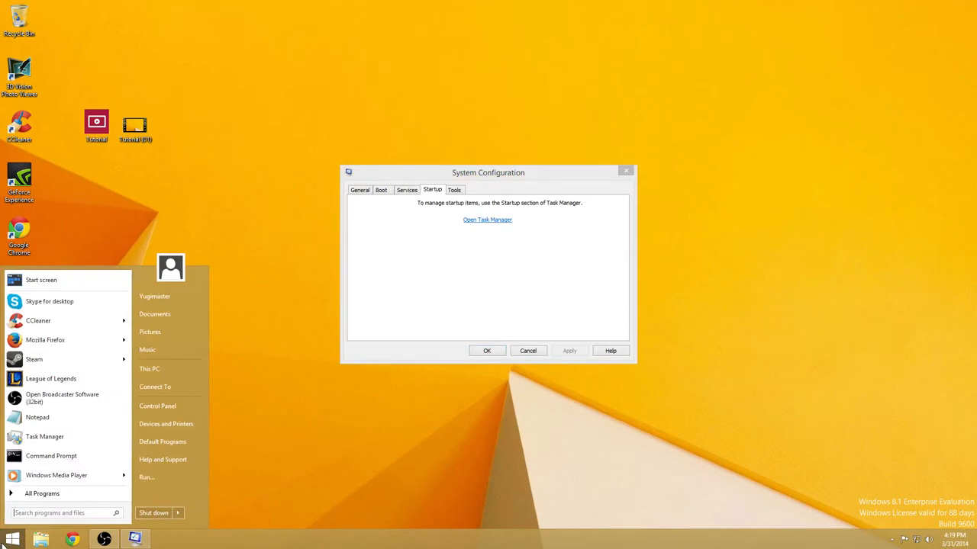
right_click(191, 380)
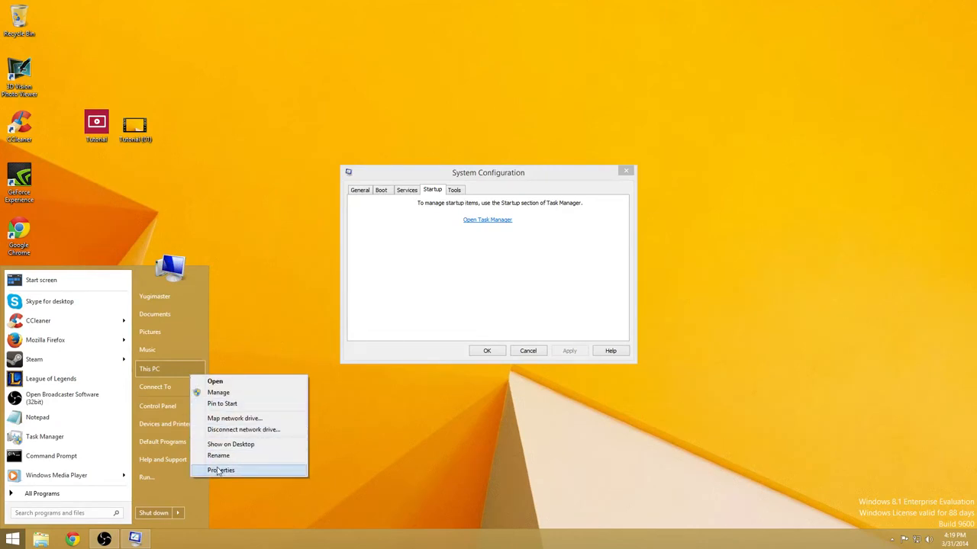
left_click(219, 470)
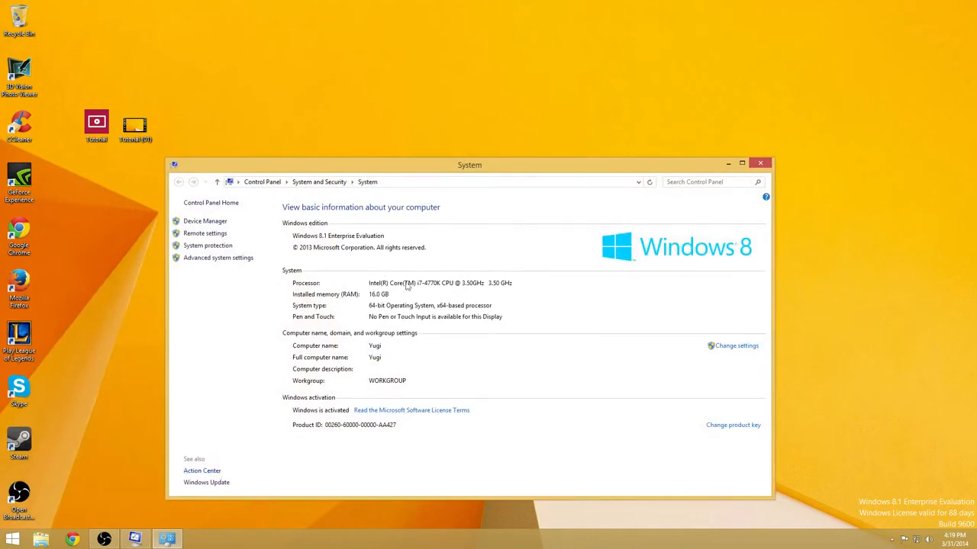
Try adjusting the visual effects for best performance and review the virtual memory settings, cancelling all the dialogs.
left_click(211, 258)
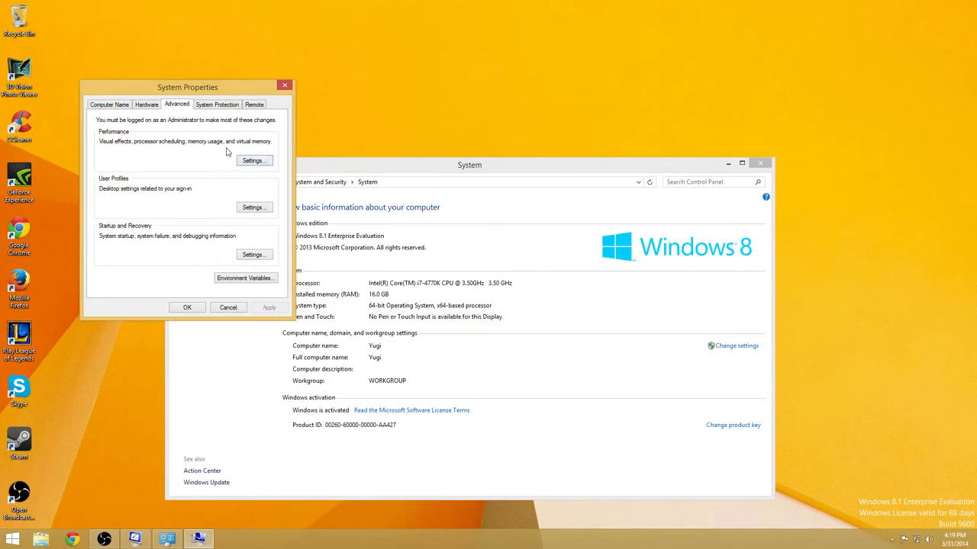
left_click(254, 161)
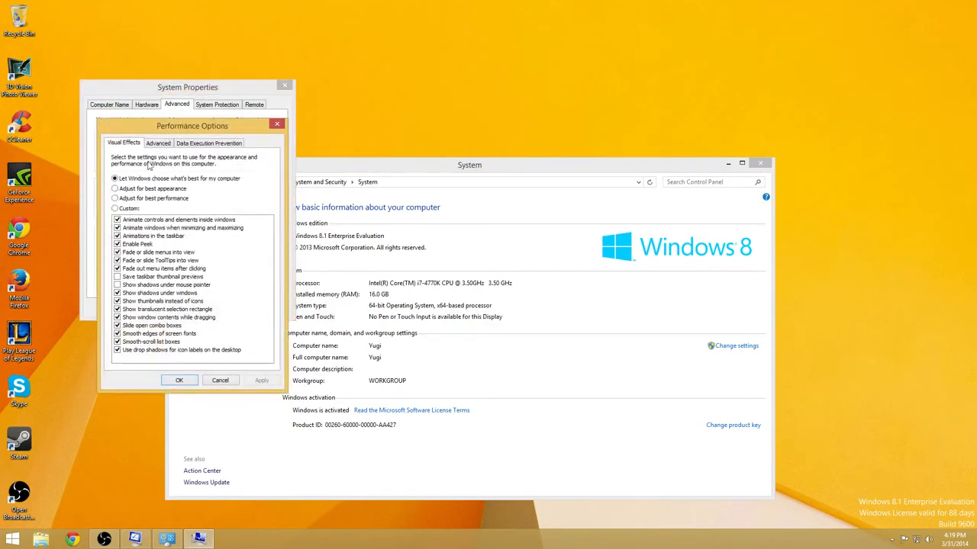
left_click(148, 199)
left_click(159, 144)
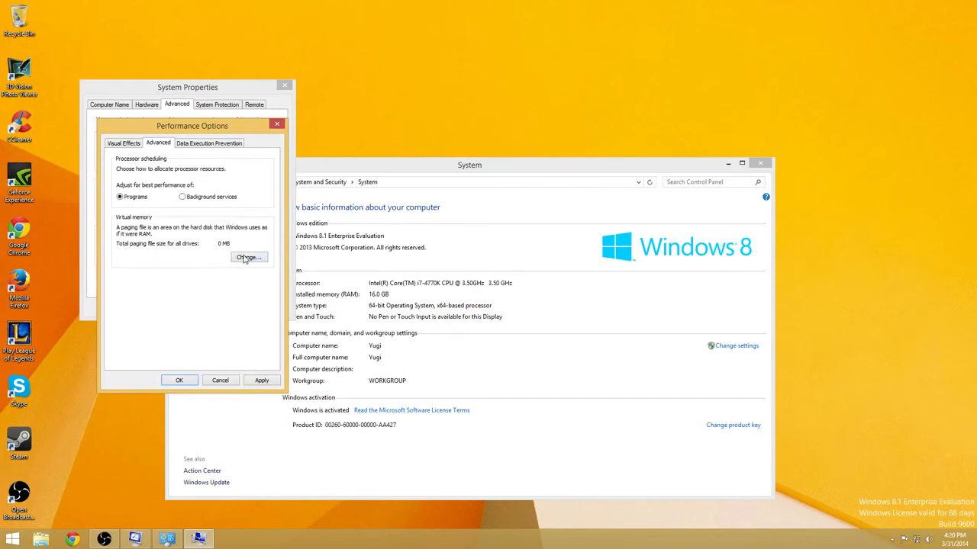
left_click(244, 257)
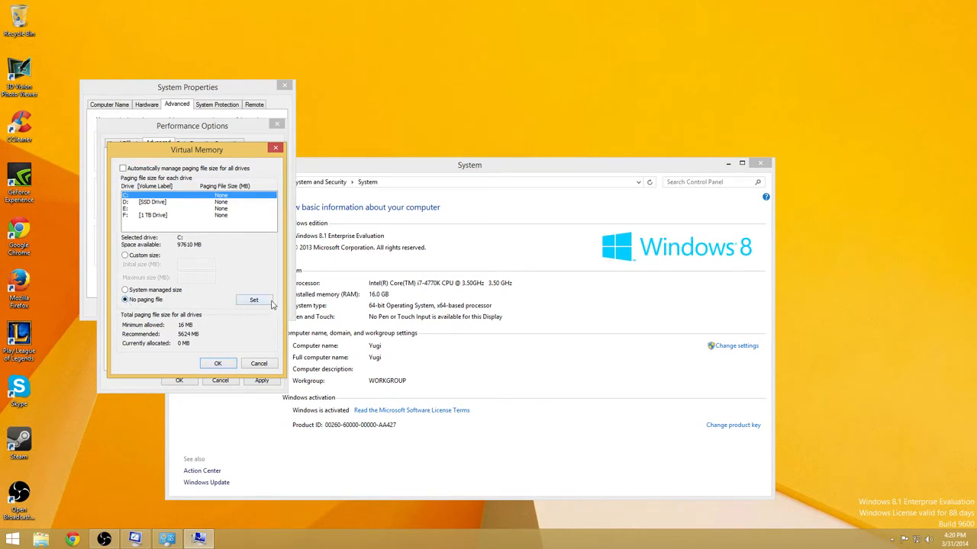
left_click(246, 364)
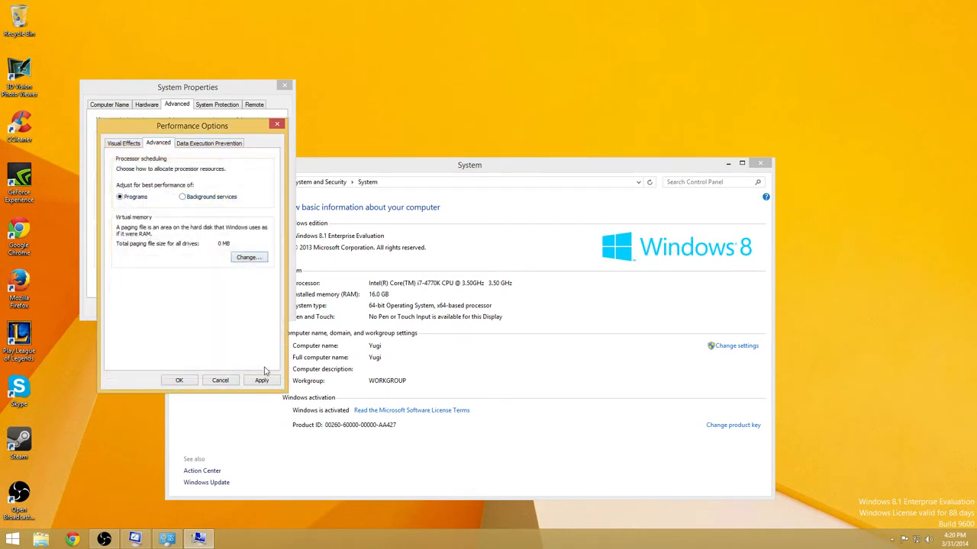
left_click(233, 380)
left_click(228, 309)
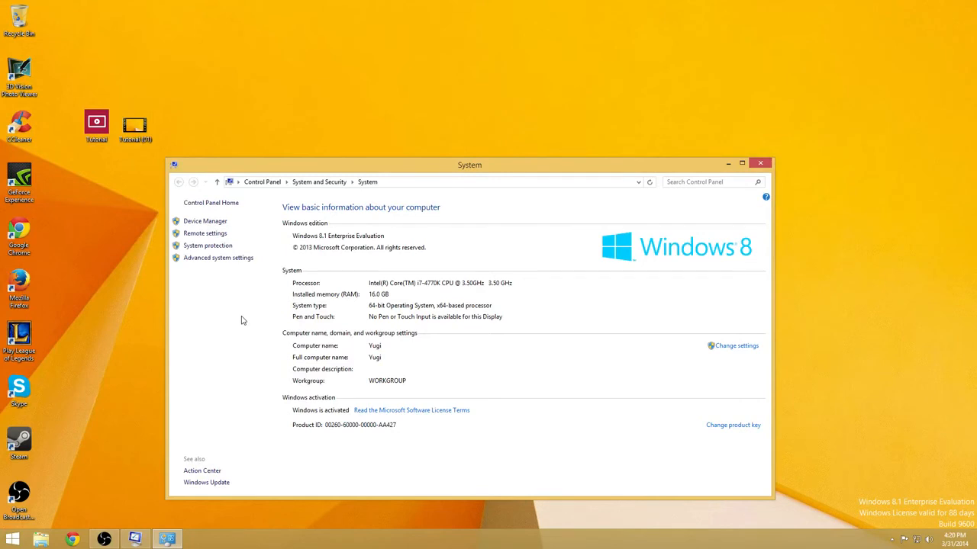
left_click(218, 246)
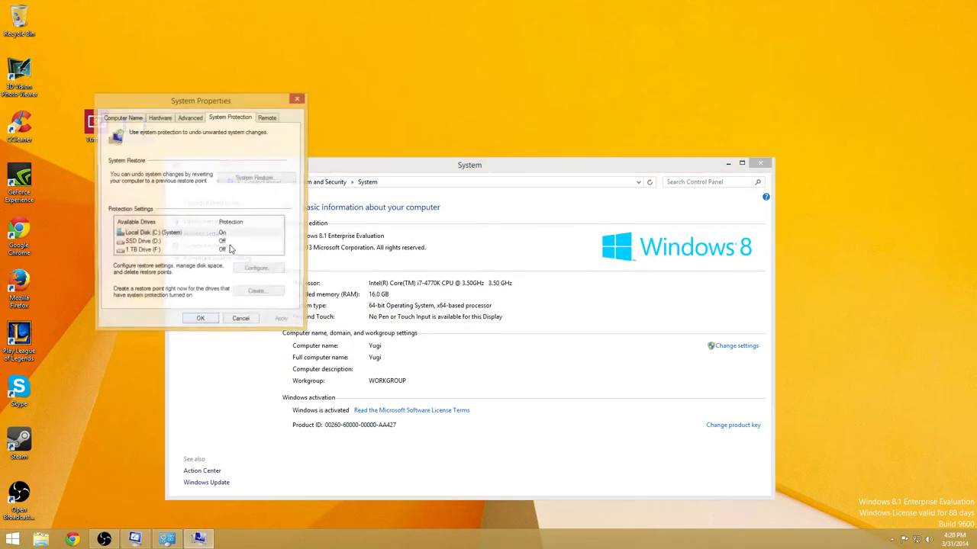
left_click(235, 234)
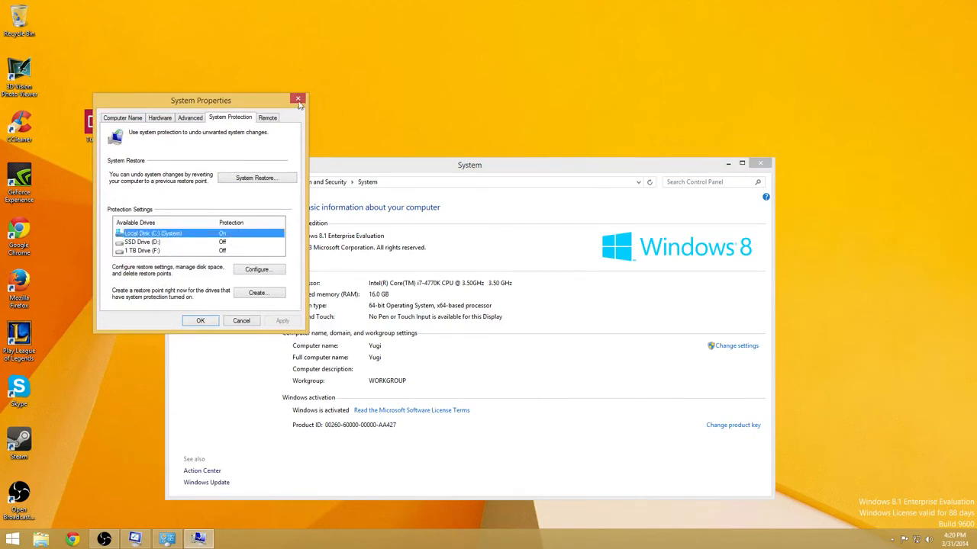
left_click(298, 98)
Disable system protection for Local Disk (C:) and delete all of its restore points.
left_click(225, 248)
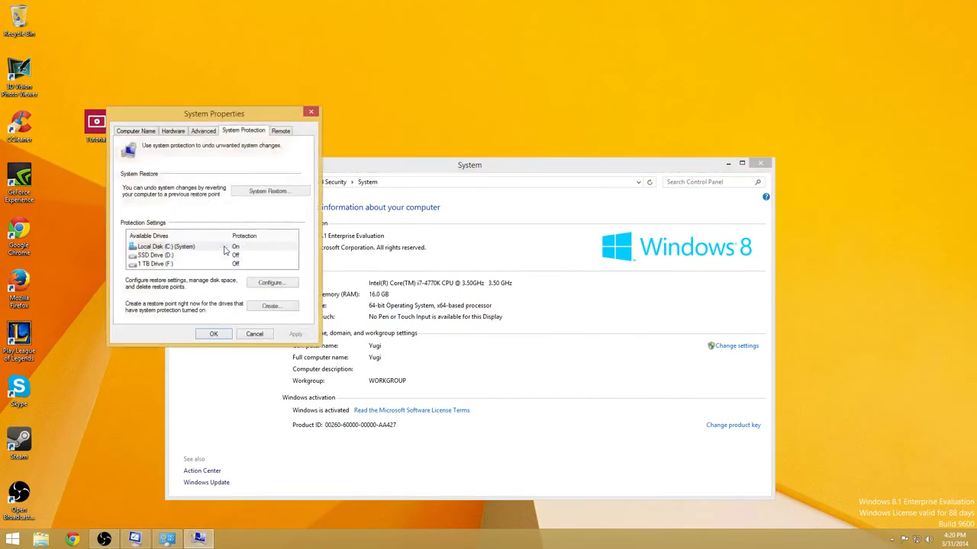
left_click(289, 285)
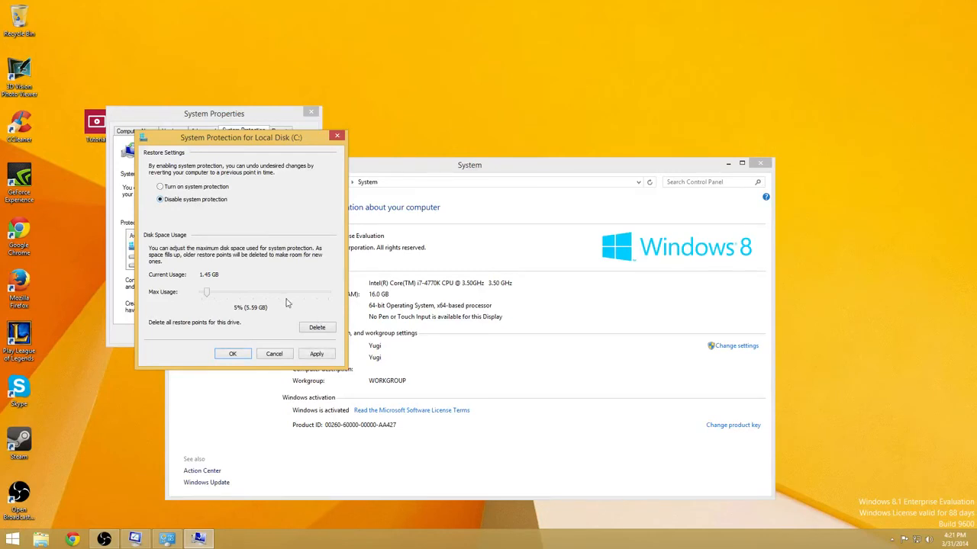
left_click(317, 327)
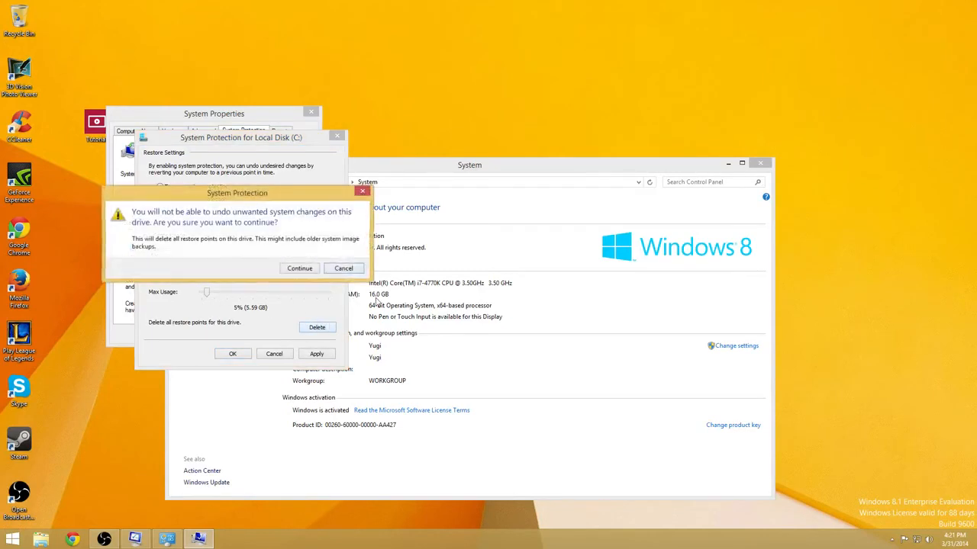
left_click(299, 268)
left_click(306, 254)
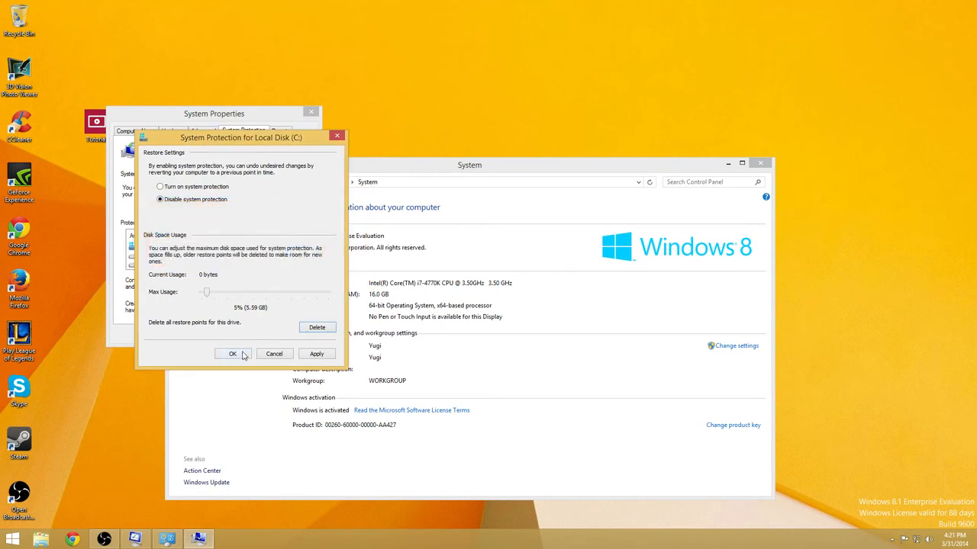
left_click(245, 355)
left_click(266, 278)
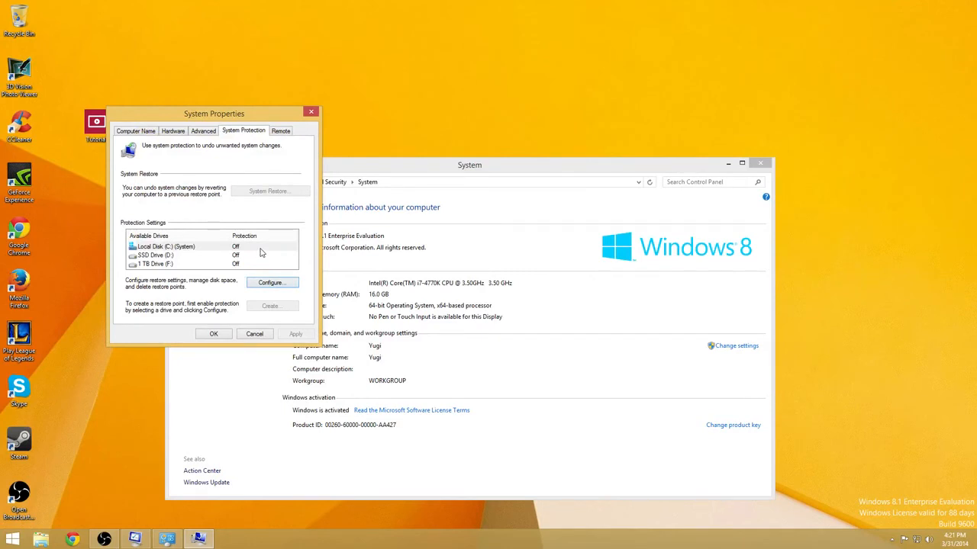
Recheck the system protection disk usage of Local Disk (C:), cancel out of its settings and close System Properties and the System window.
left_click(260, 251)
left_click(272, 283)
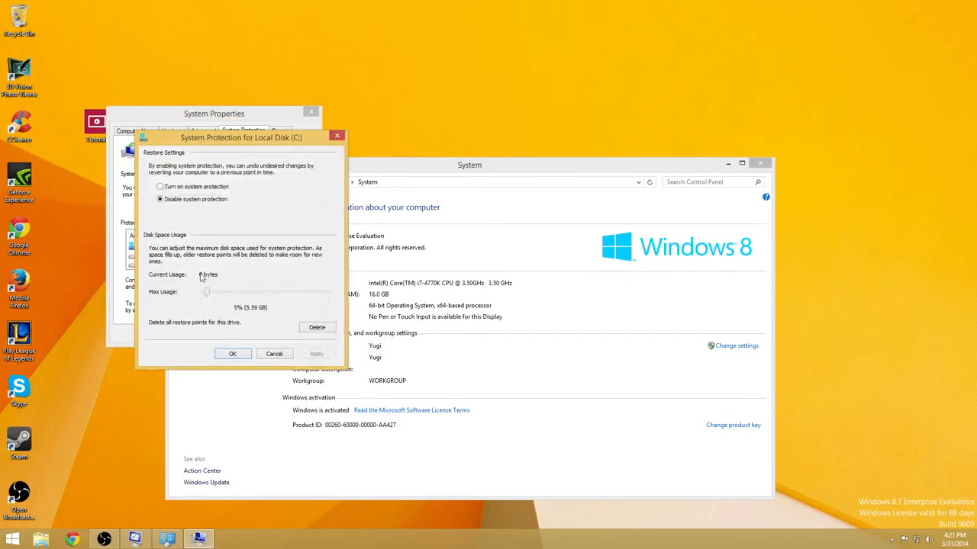
left_click_drag(209, 295, 165, 294)
left_click(276, 354)
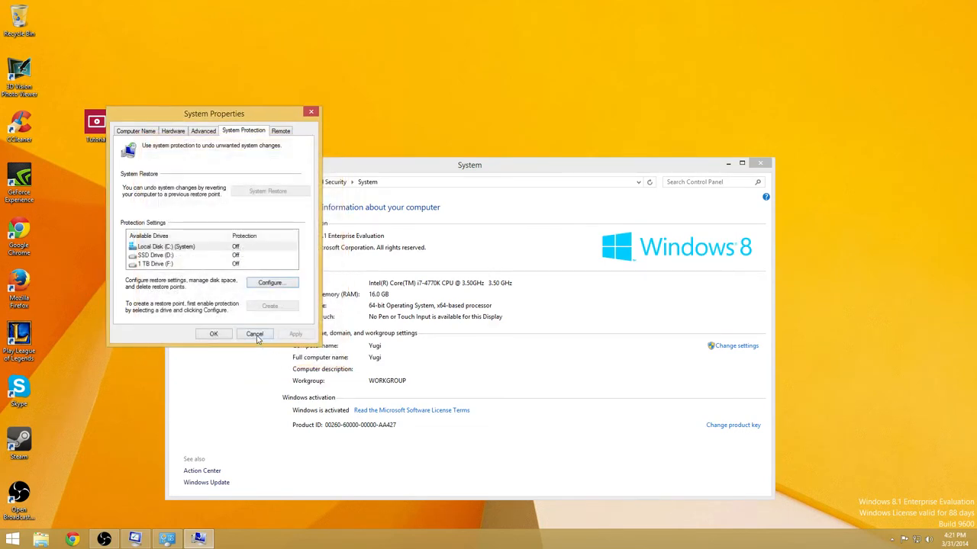
left_click(255, 335)
left_click(763, 164)
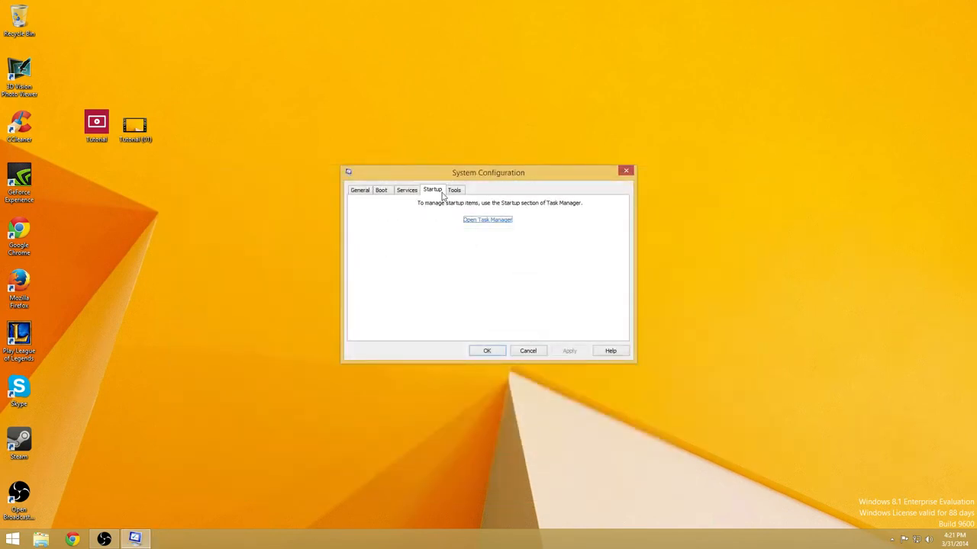
Open Power Options under Control Panel's System and Security and show the additional power plans.
left_click(12, 539)
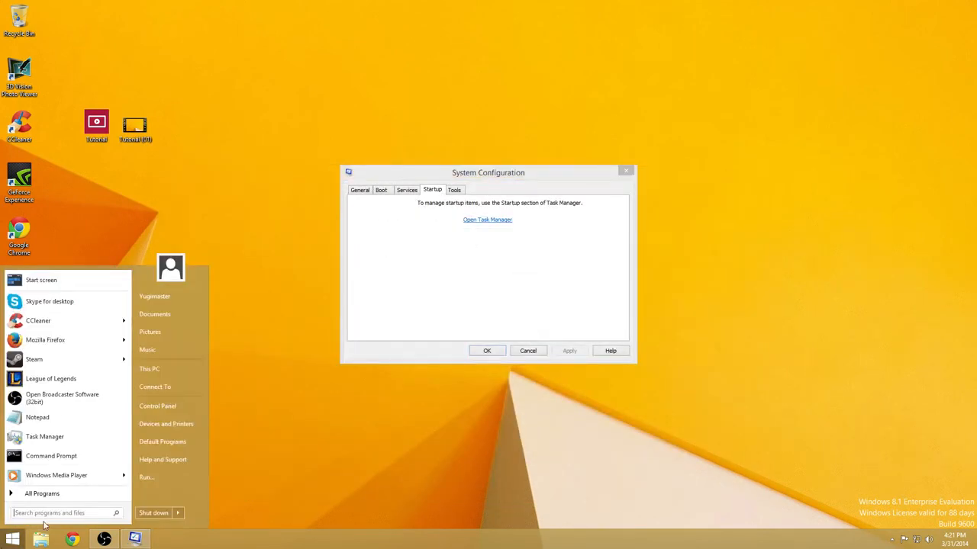
left_click(167, 407)
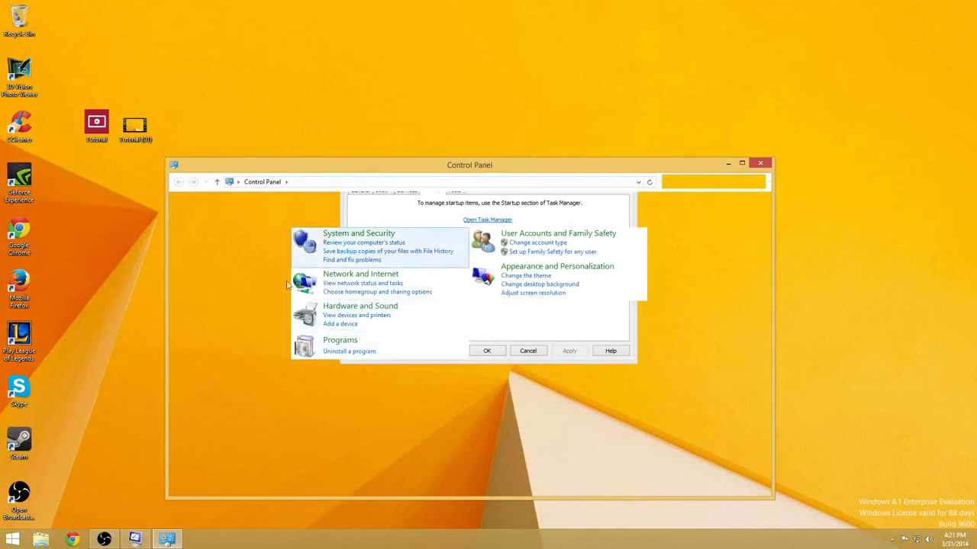
left_click_drag(449, 169, 444, 69)
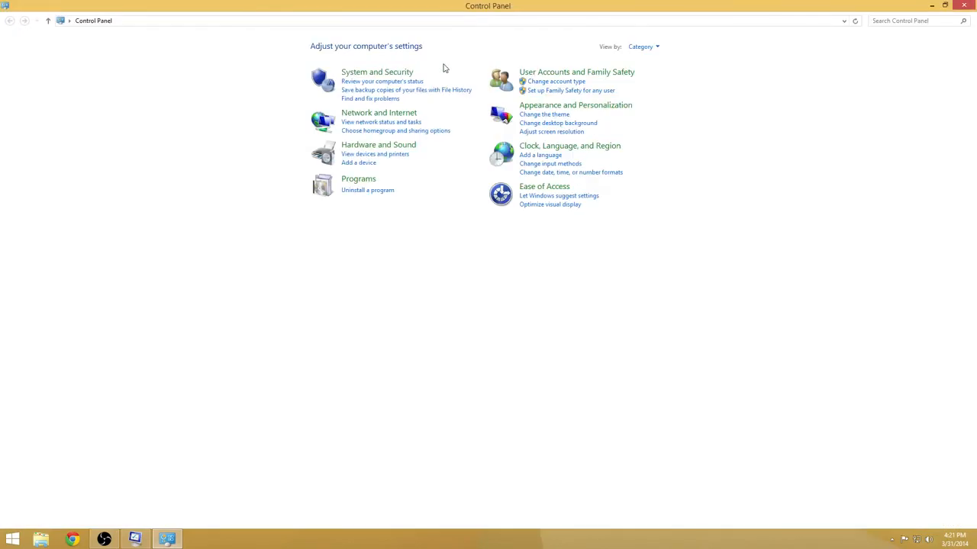
double_click(468, 8)
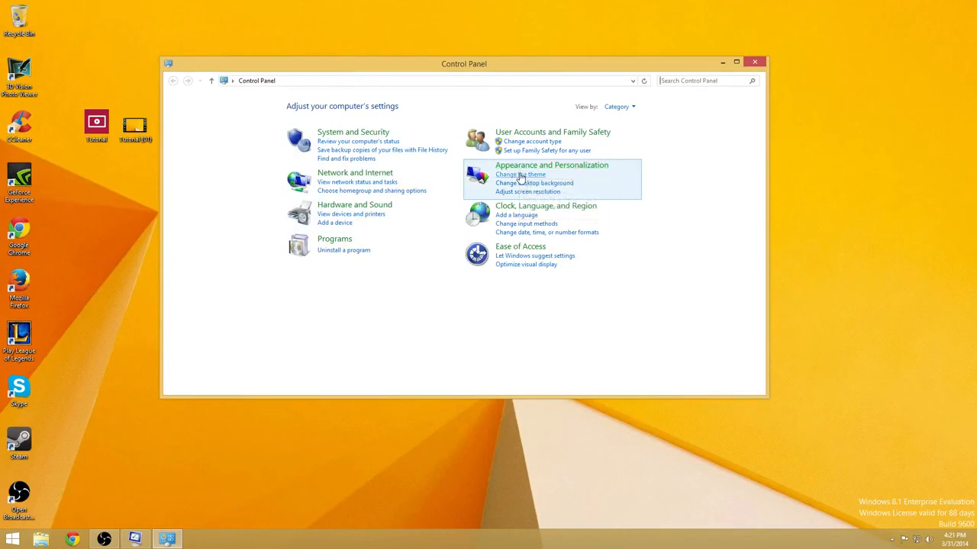
left_click(341, 135)
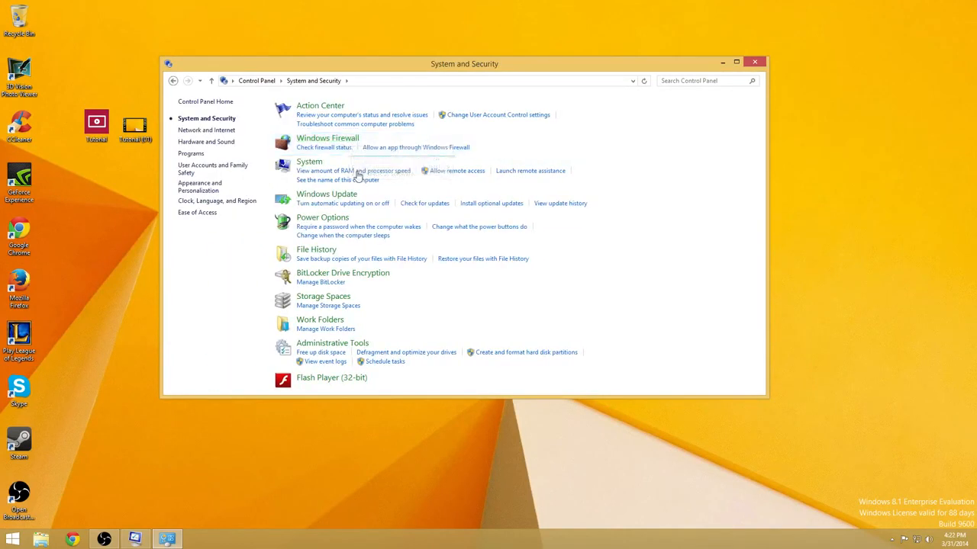
left_click(342, 218)
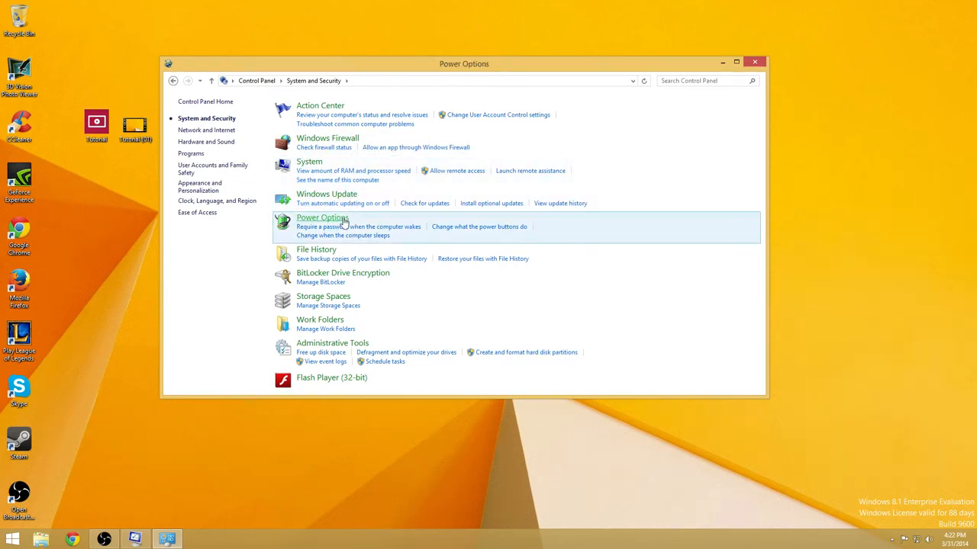
left_click(333, 213)
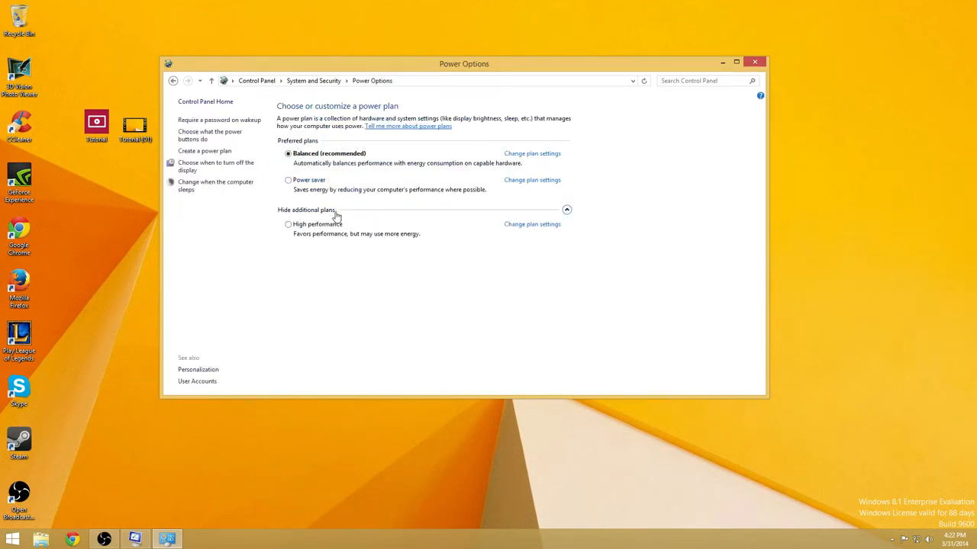
In the advanced power settings, set the Power saver plan's hard disk turn-off time to 18 minutes, apply it and close Control Panel.
left_click(510, 225)
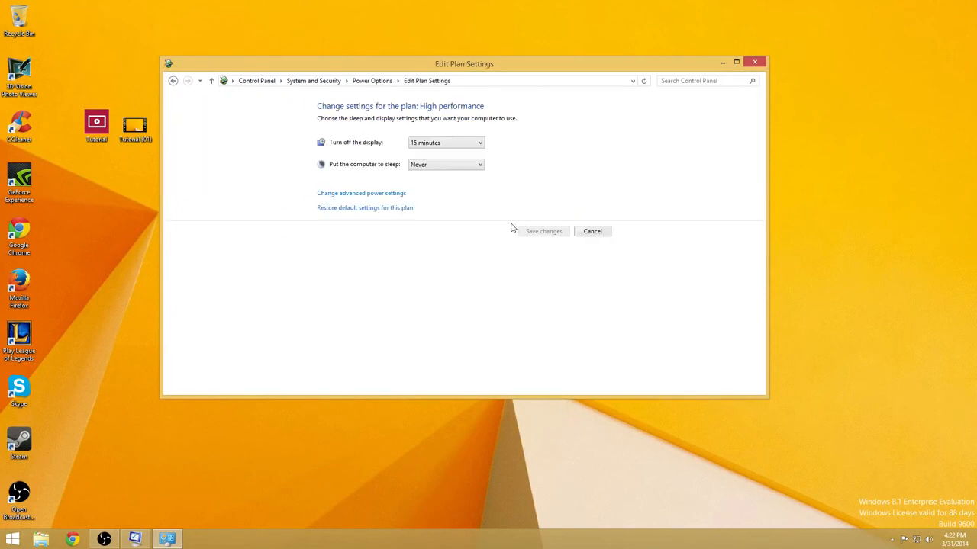
left_click(384, 194)
scroll(156, 246, "down", 2)
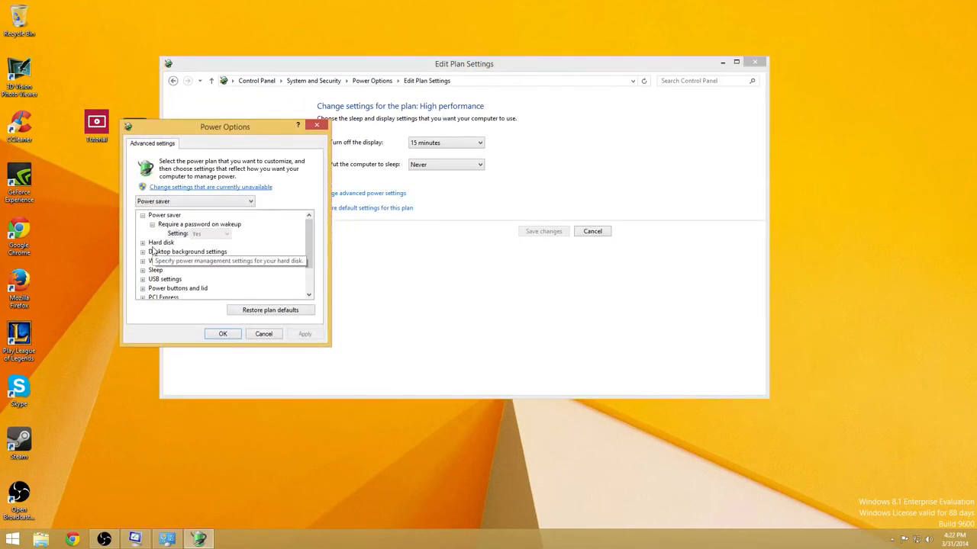
left_click(142, 243)
left_click(151, 252)
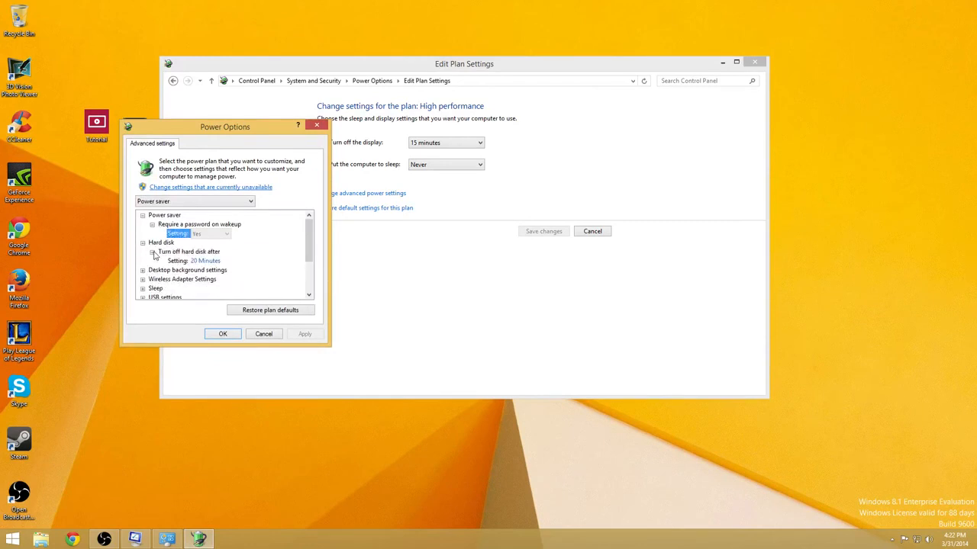
left_click(243, 261)
left_click(248, 264)
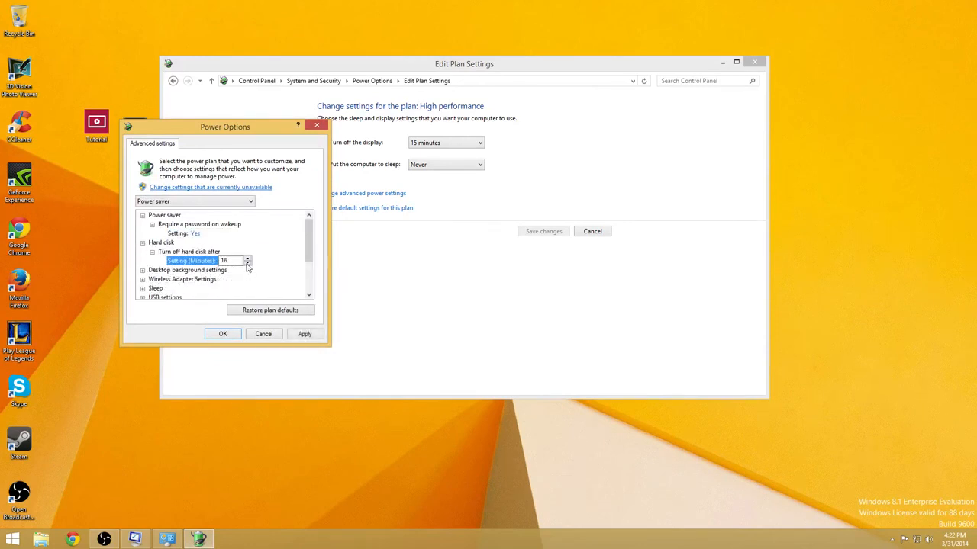
left_click(304, 334)
left_click(222, 334)
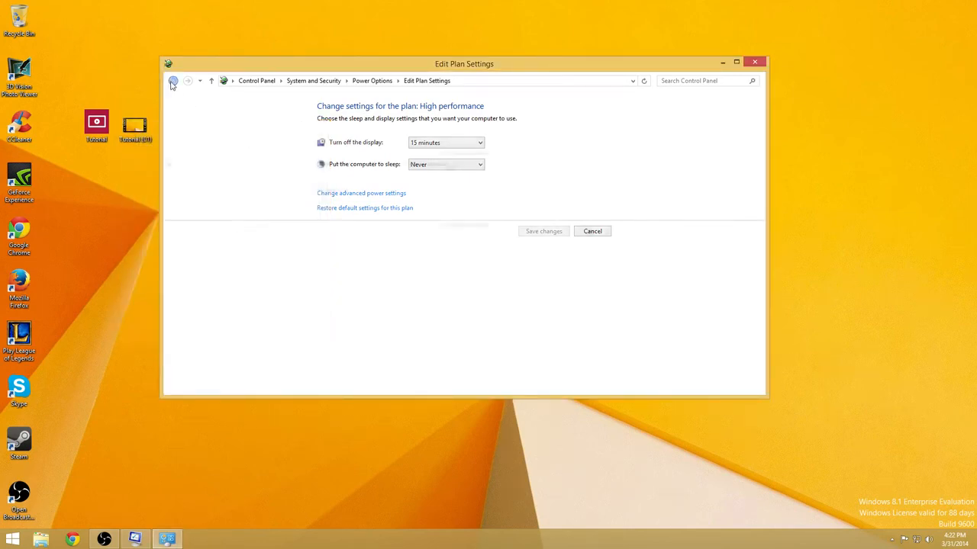
left_click(173, 81)
left_click(173, 81)
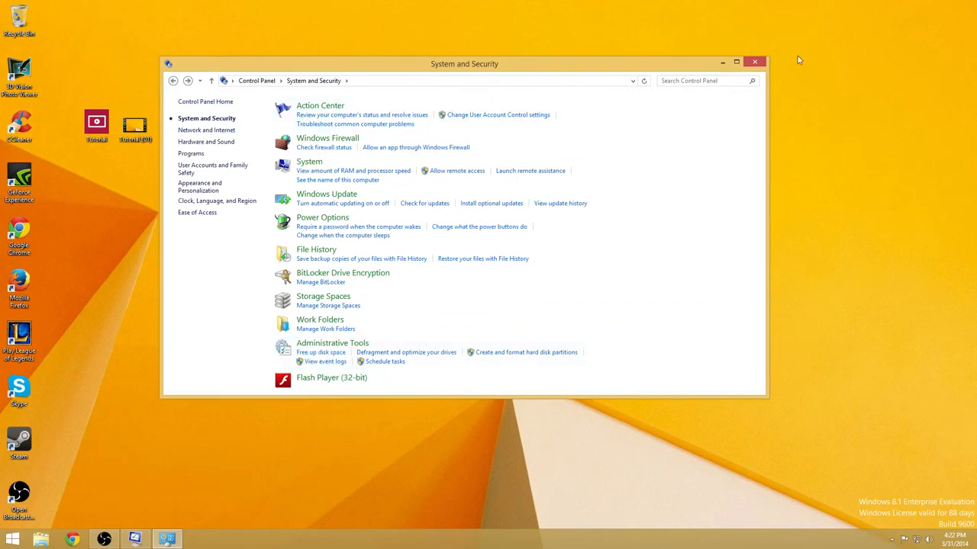
left_click(754, 62)
Find and launch Disk Cleanup, and scan drive (C:) for files that can be removed.
key("super")
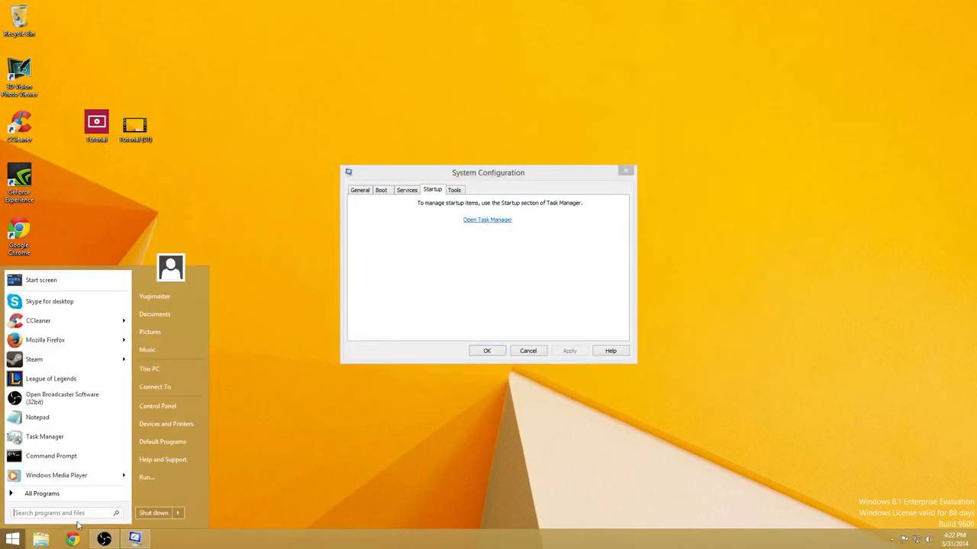
type("disk cleanu")
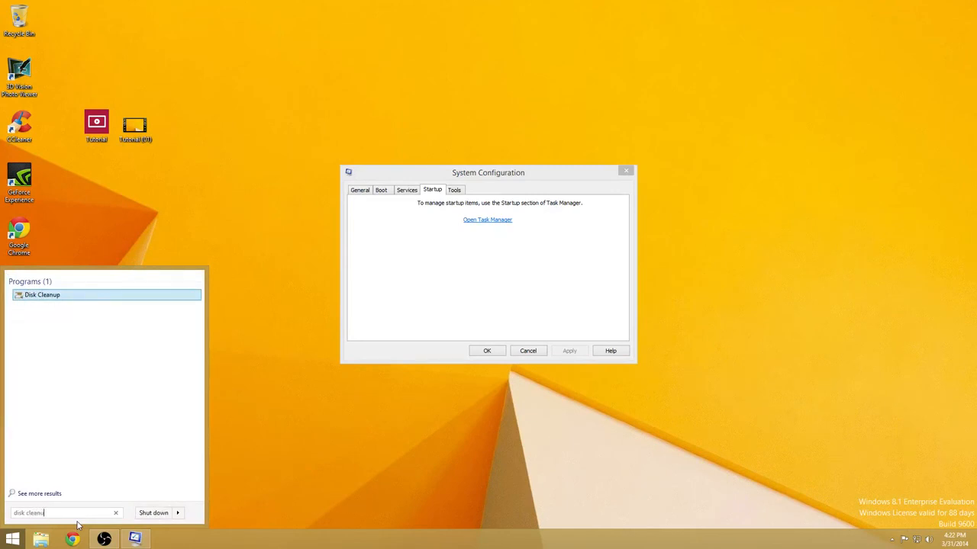
type("p")
key("Return")
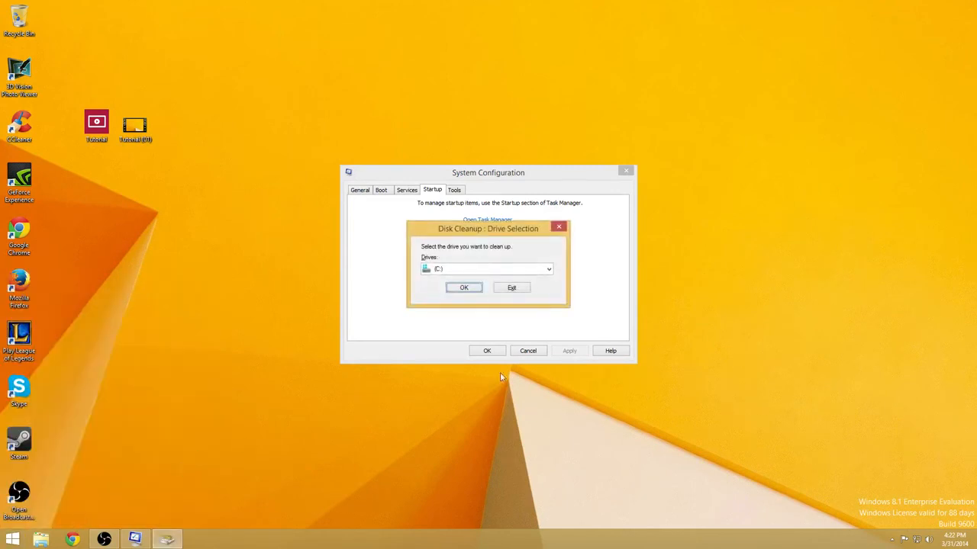
left_click(505, 270)
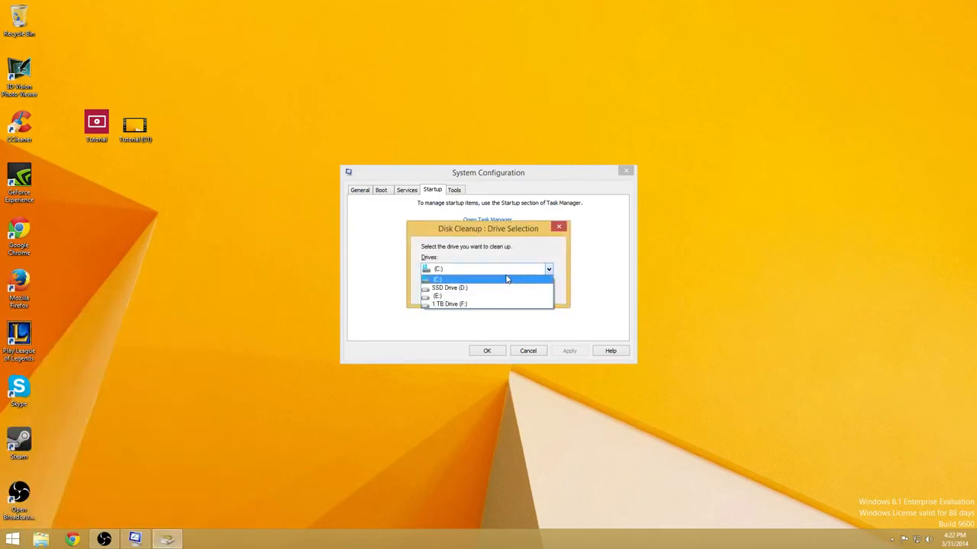
left_click(507, 279)
left_click(468, 293)
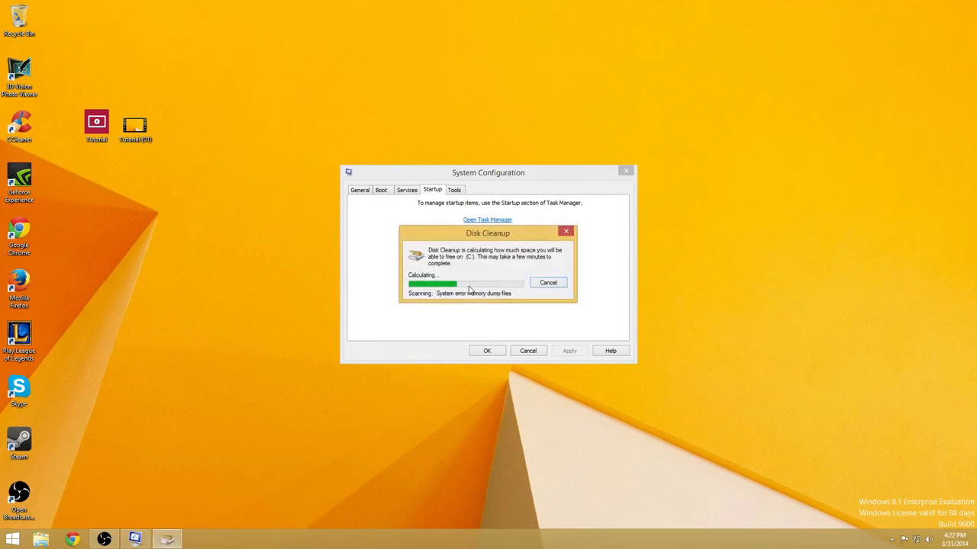
Review the files to delete and rescan drive (C:) with system files included.
left_click_drag(124, 23, 365, 183)
left_click_drag(418, 257, 421, 272)
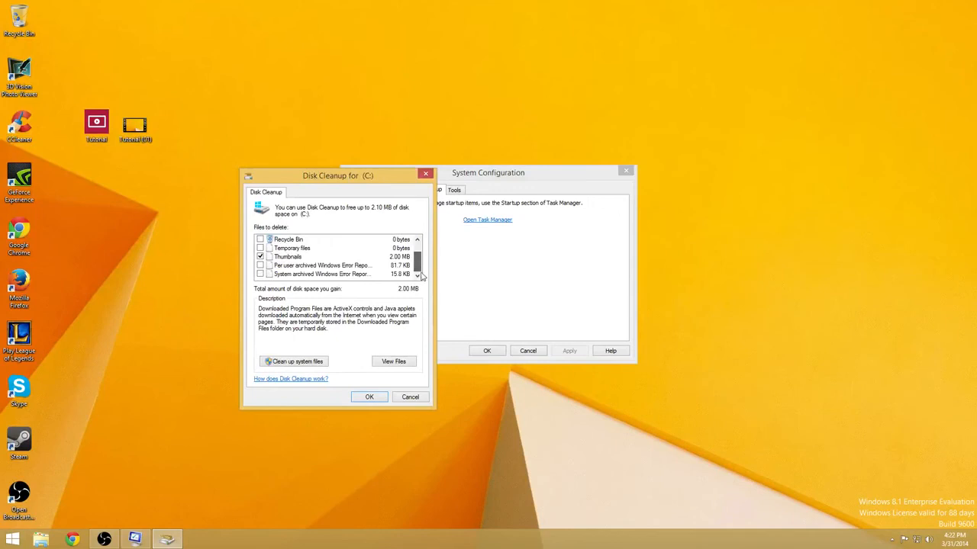
left_click(311, 364)
left_click(464, 287)
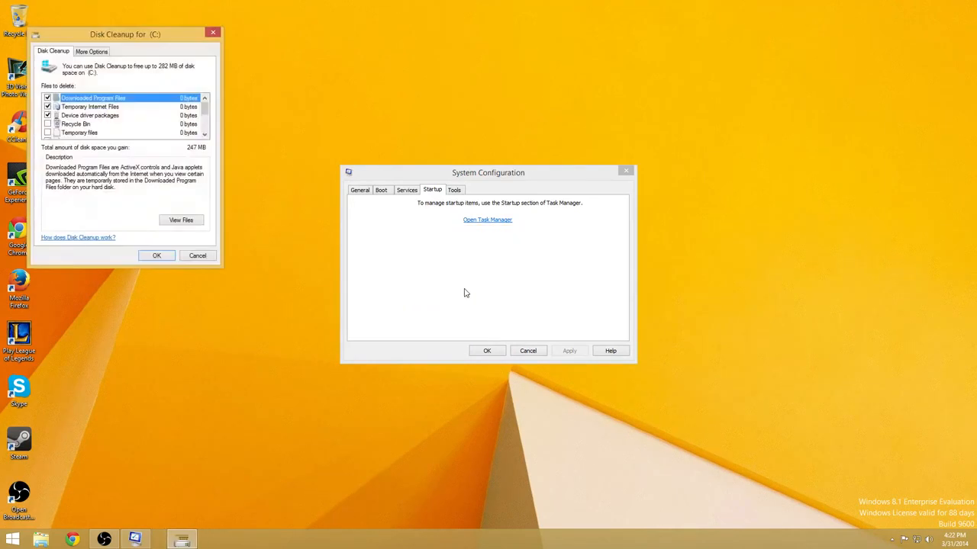
Mark all file categories for deletion, including error reports, Windows Defender, Recycle Bin and temporary files, and run the cleanup of drive (C:).
scroll(203, 122, "down", 4)
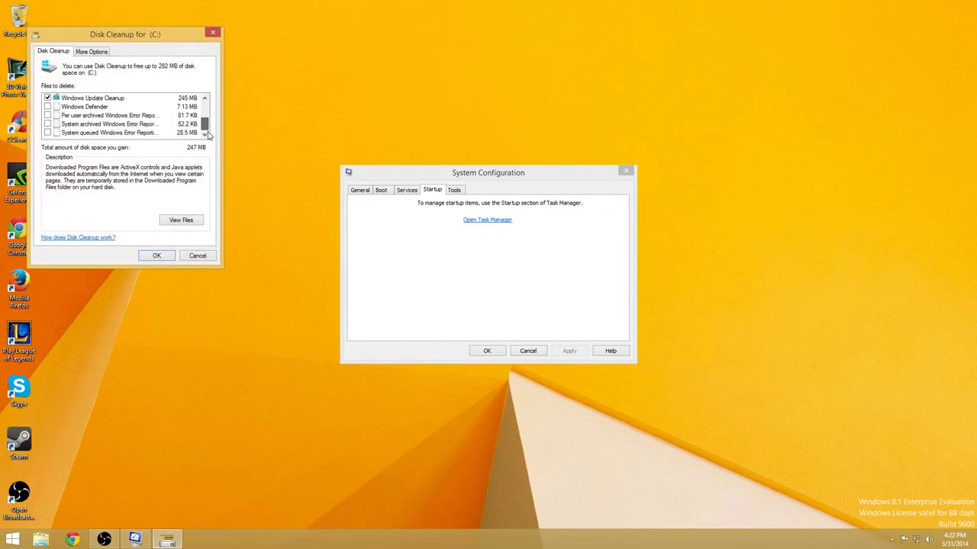
left_click(50, 133)
left_click(48, 133)
left_click(48, 124)
left_click(48, 116)
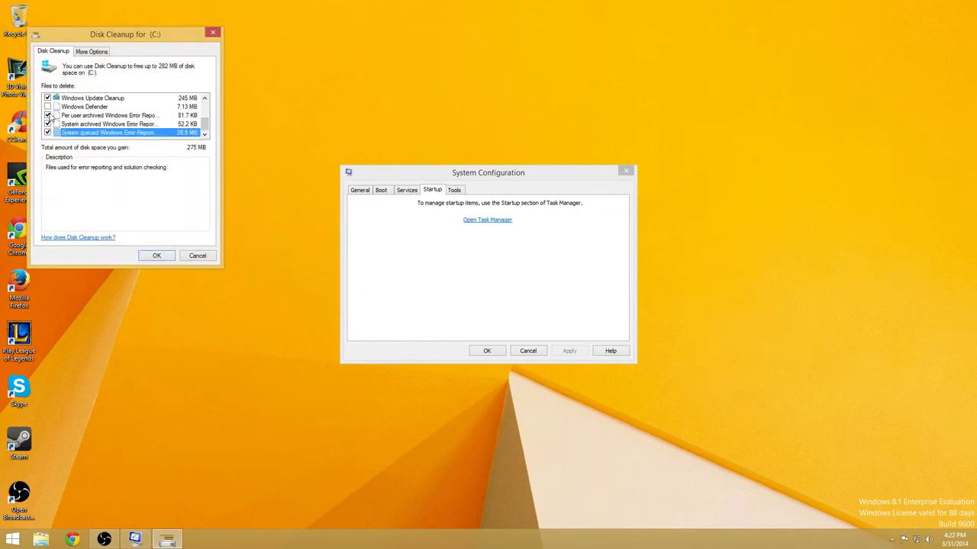
scroll(47, 108, "up", 2)
scroll(44, 109, "down", 1)
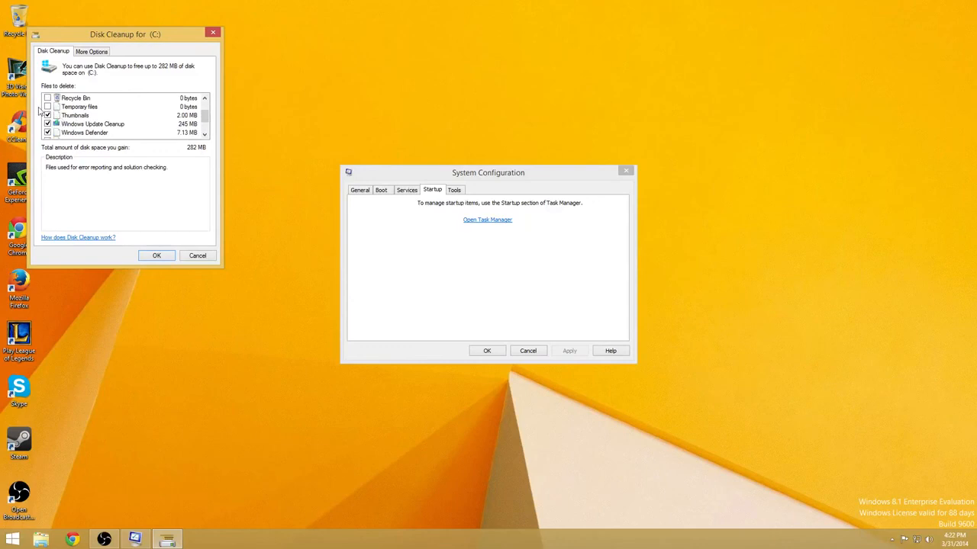
scroll(50, 108, "up", 1)
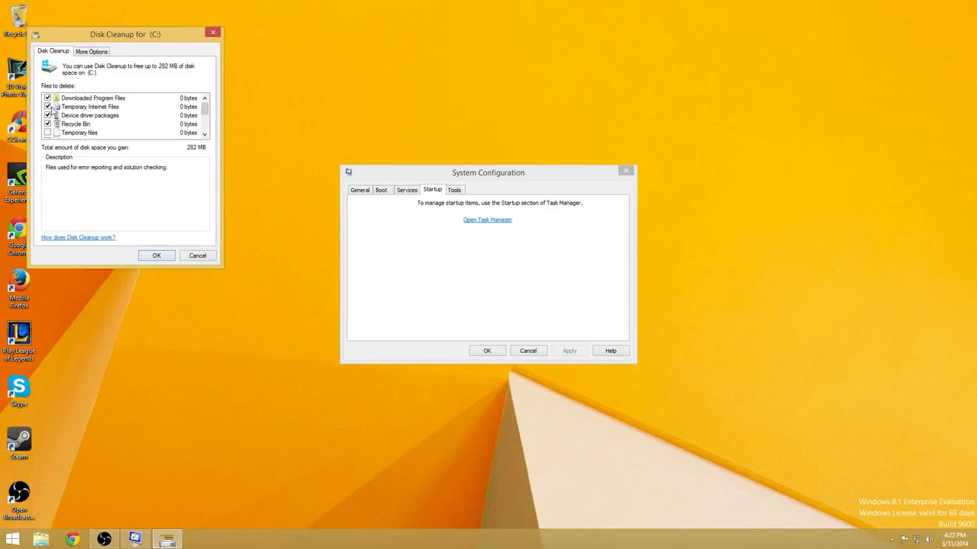
left_click(48, 133)
scroll(50, 130, "down", 1)
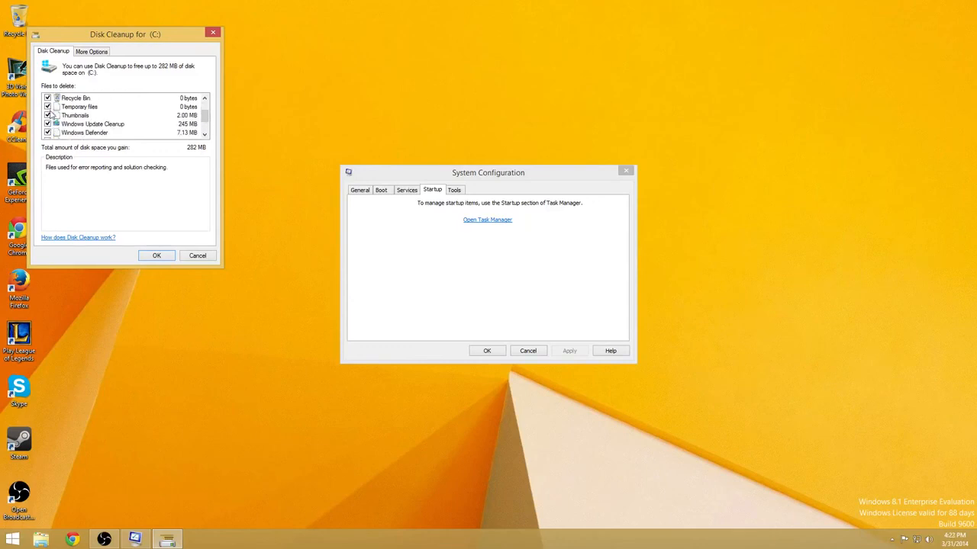
scroll(52, 128, "down", 2)
scroll(55, 126, "up", 3)
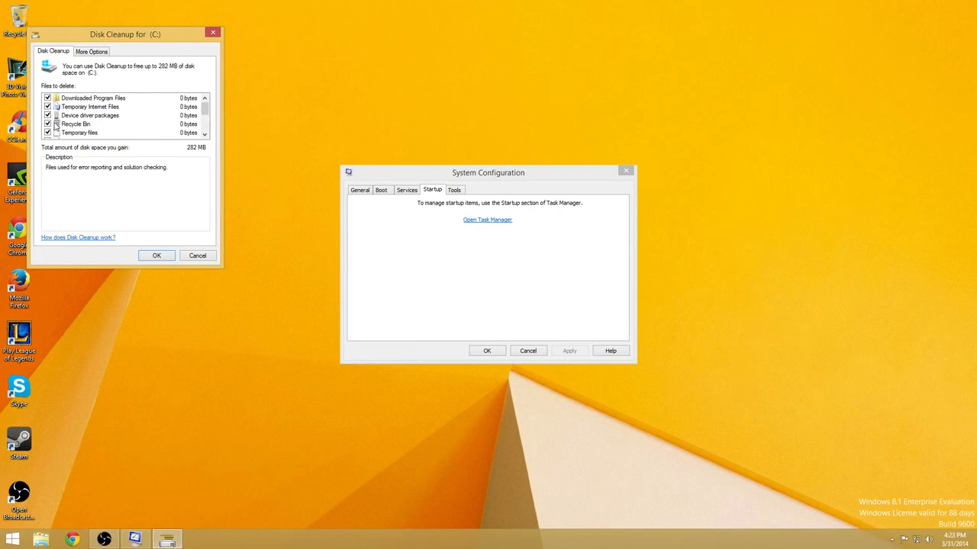
left_click(161, 255)
left_click(503, 274)
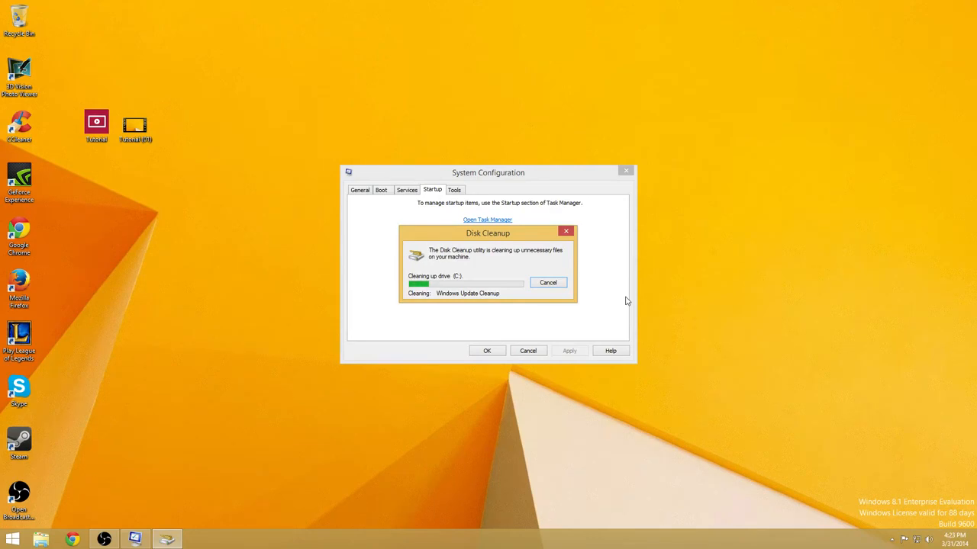
Try to play the Tutorial (01) and Tutorial videos from the desktop, dismissing the player and returning to the desktop each time.
double_click(136, 128)
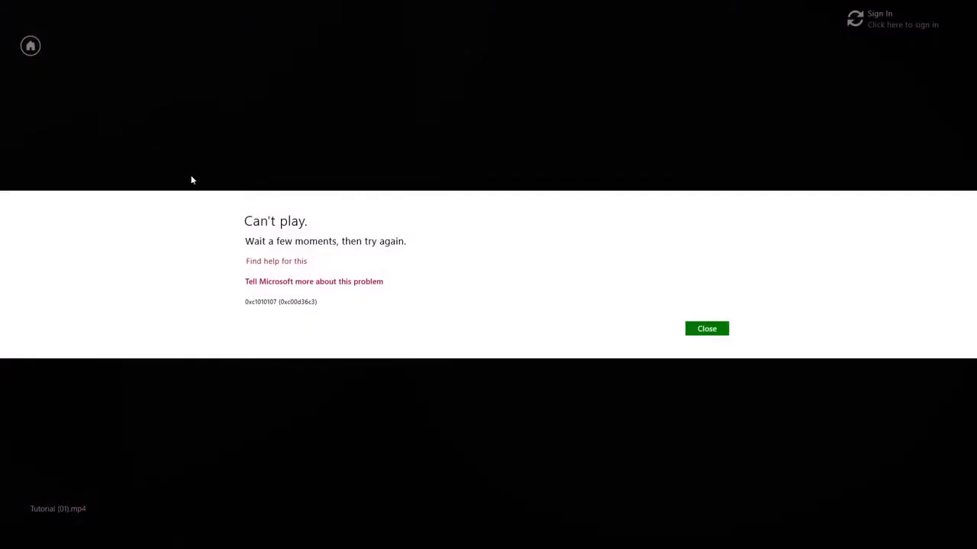
left_click(713, 329)
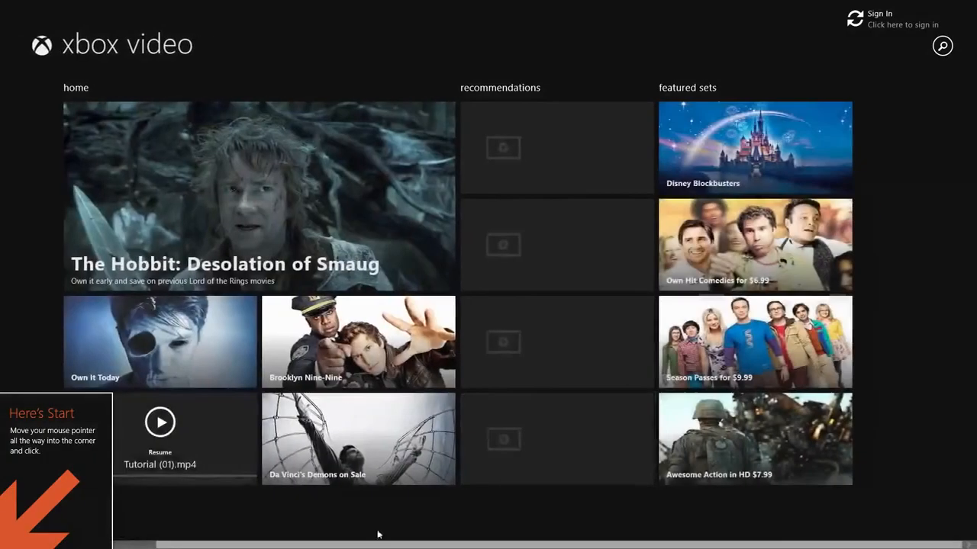
left_click(30, 19)
double_click(111, 125)
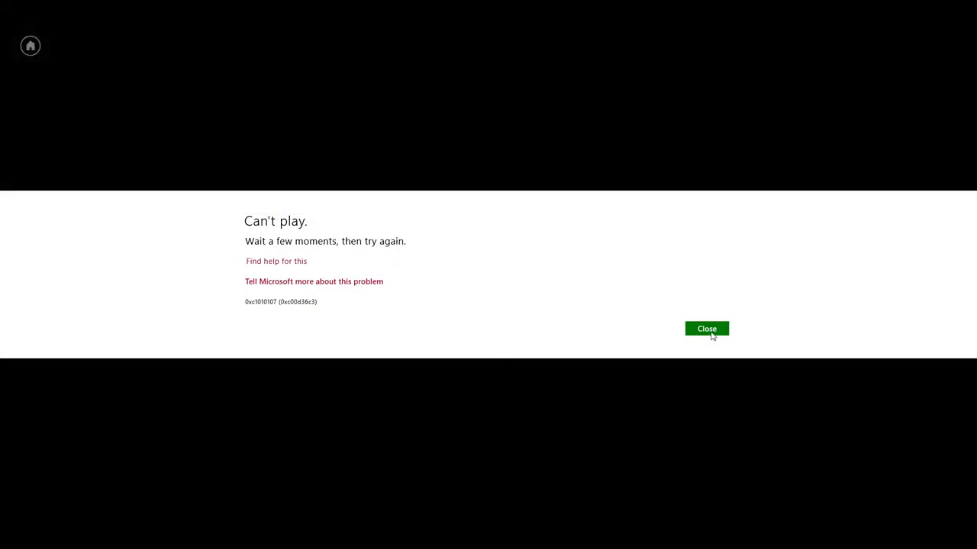
left_click(711, 333)
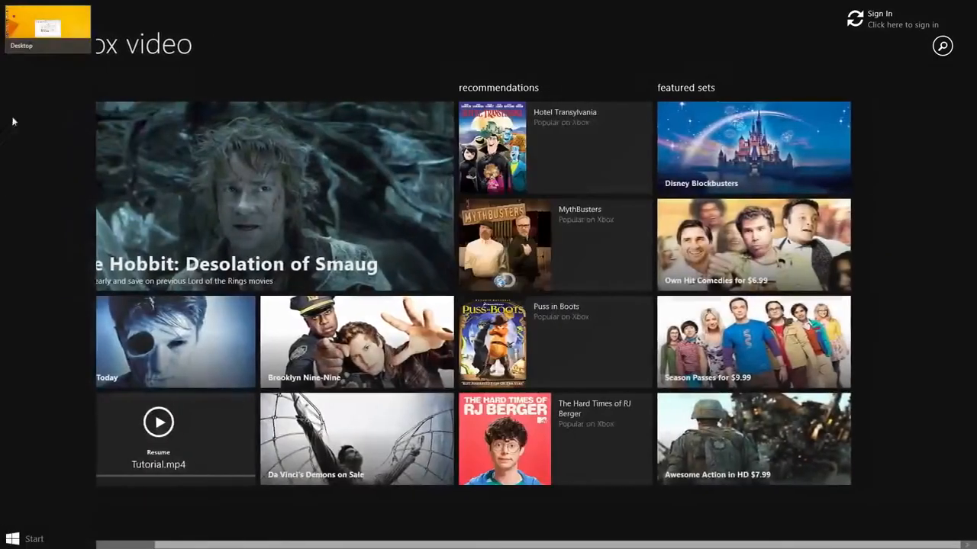
left_click(29, 24)
Open the Downloads folder in File Explorer to look through its files.
left_click(41, 540)
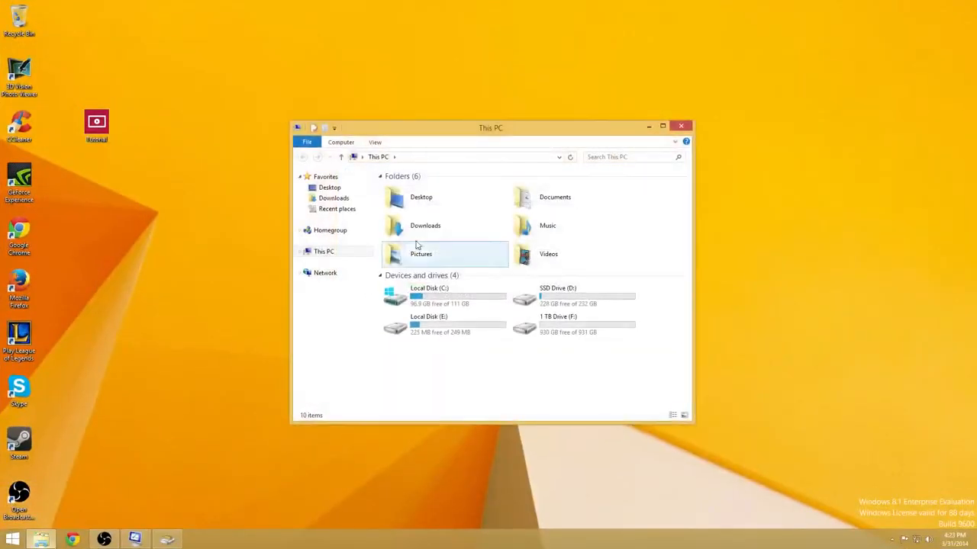
left_click(358, 200)
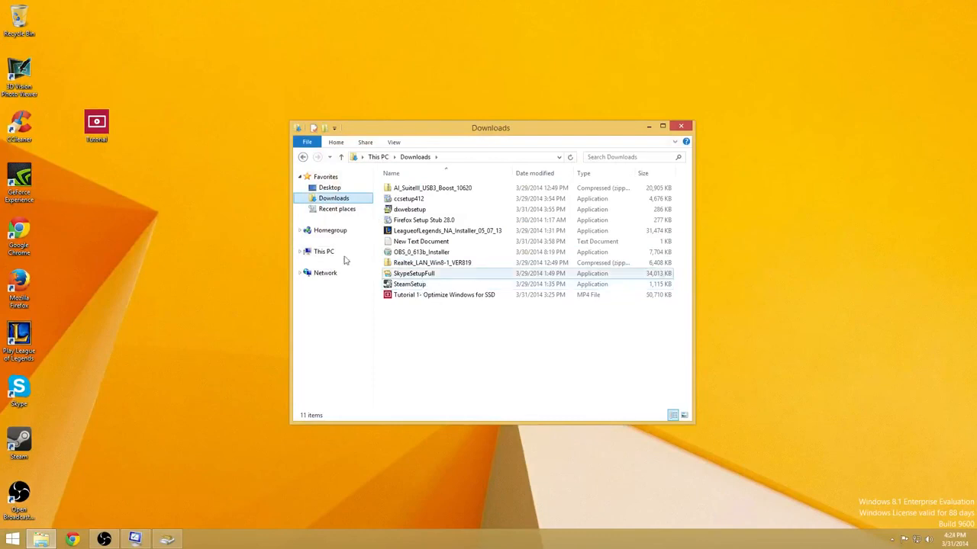
Try to play the desktop's Tutorial video with Windows Media Player, and switch to the Open Broadcaster Software window.
right_click(101, 135)
mouse_move(126, 152)
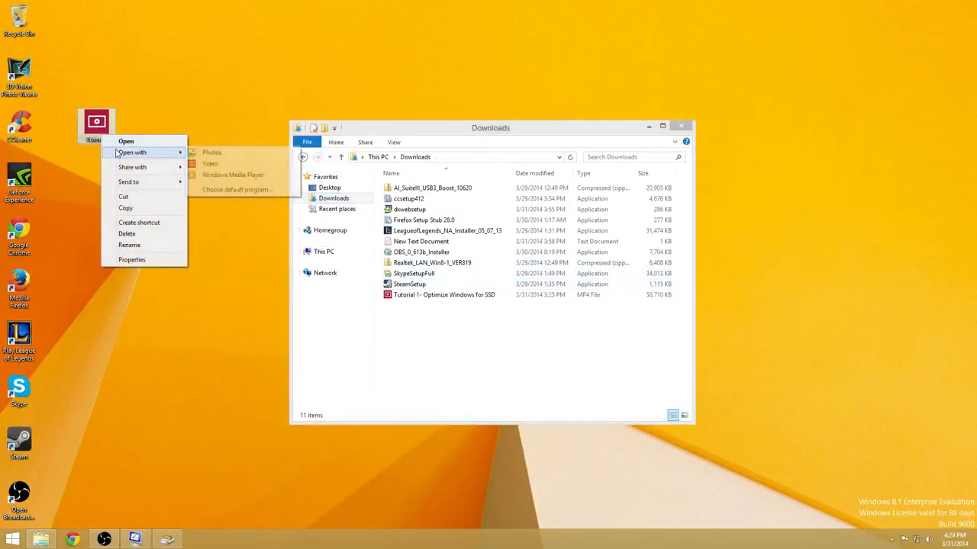
left_click(243, 175)
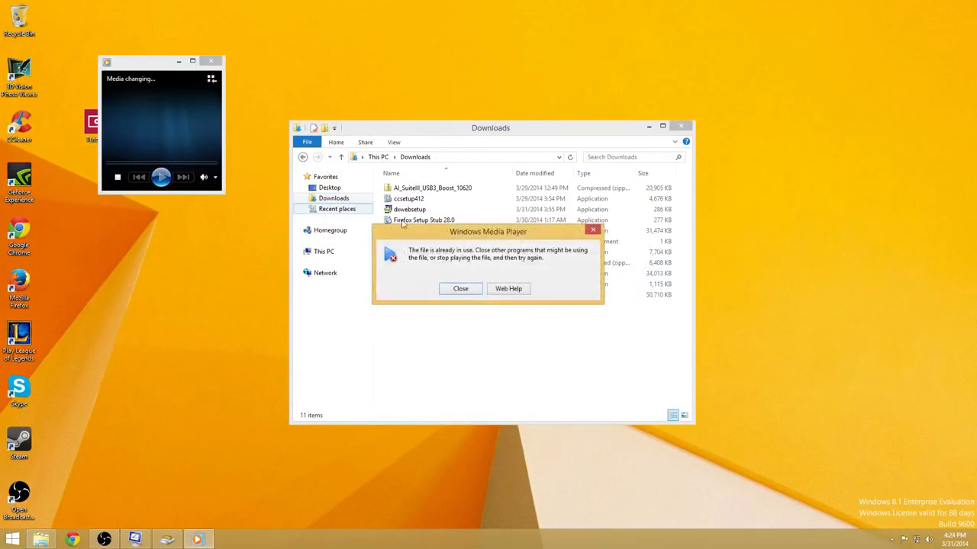
left_click(475, 290)
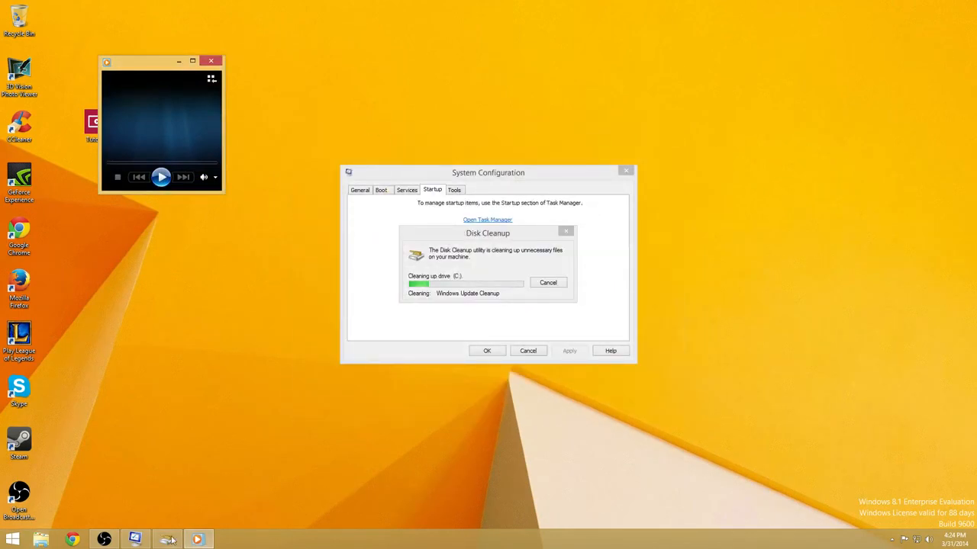
left_click(105, 540)
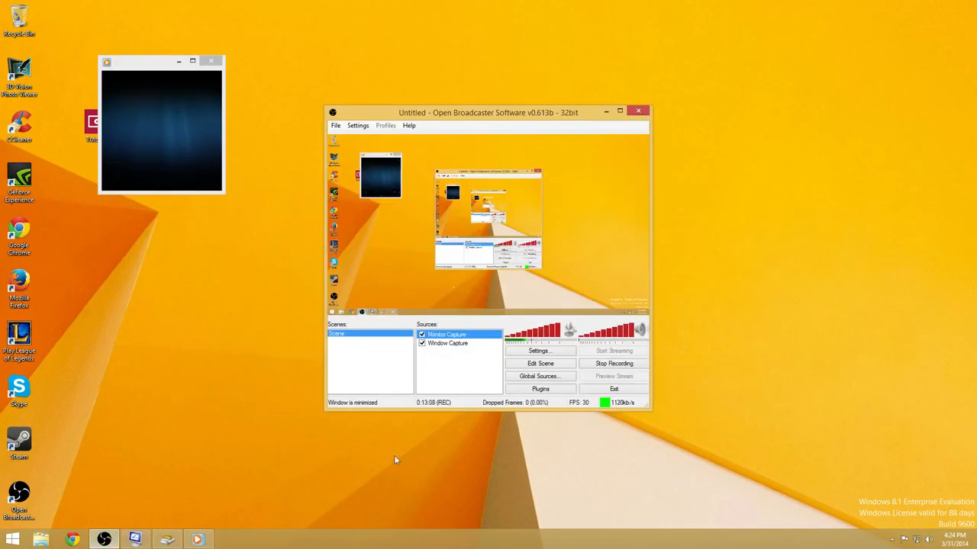